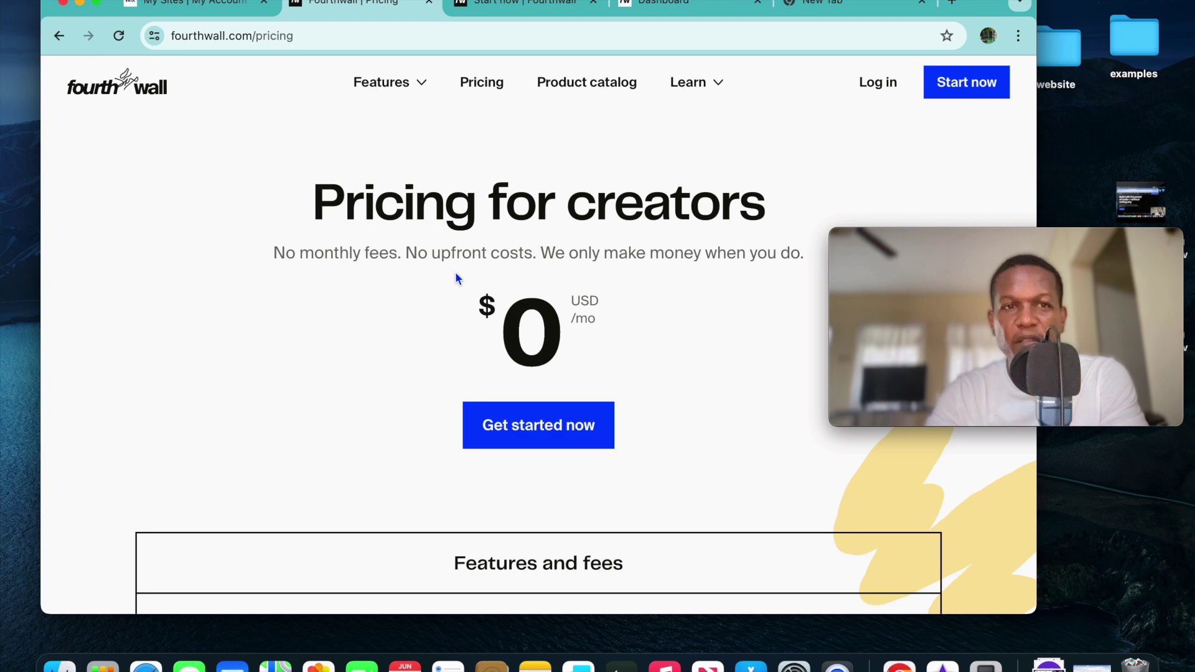
# Make the creator pricing page full screen and scroll down to Features and fees.
pyautogui.click(96, 4)
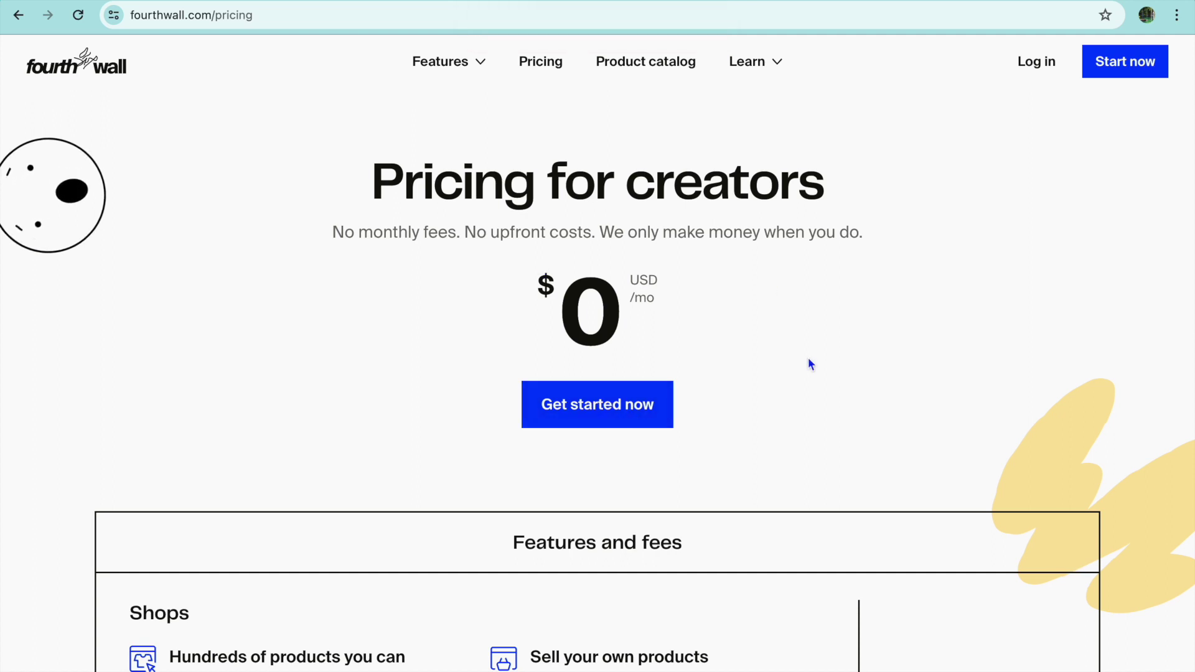
pyautogui.scroll(-1, 808, 361)
pyautogui.click(542, 303)
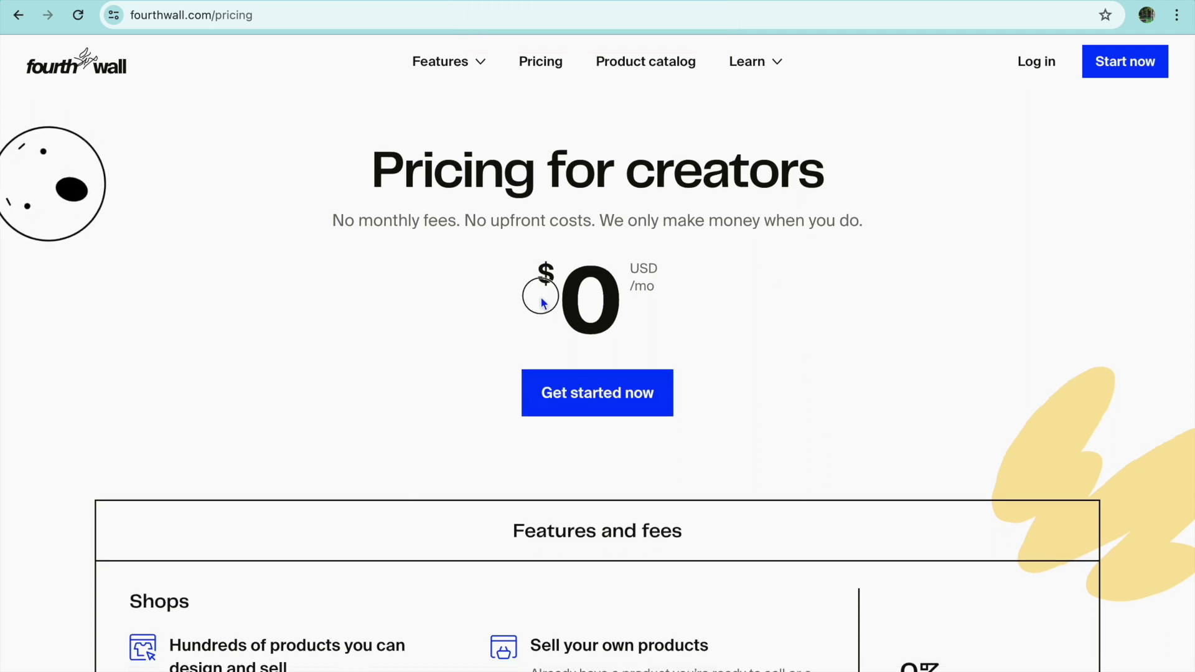
pyautogui.scroll(-1, 773, 303)
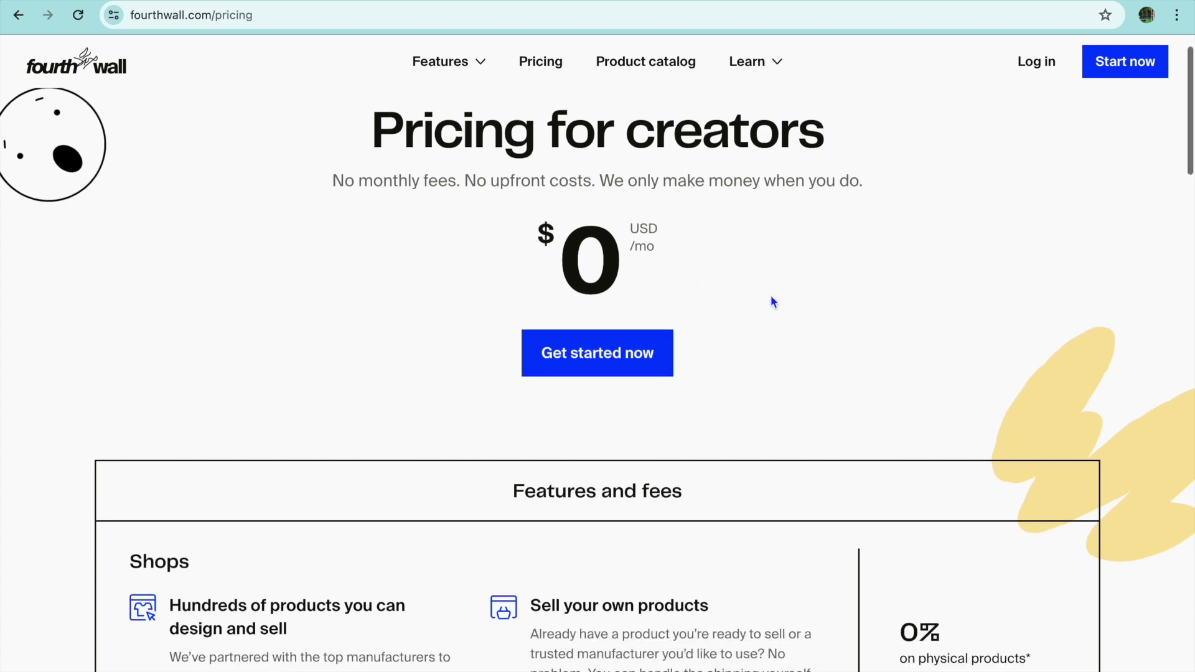
pyautogui.scroll(-4, 772, 301)
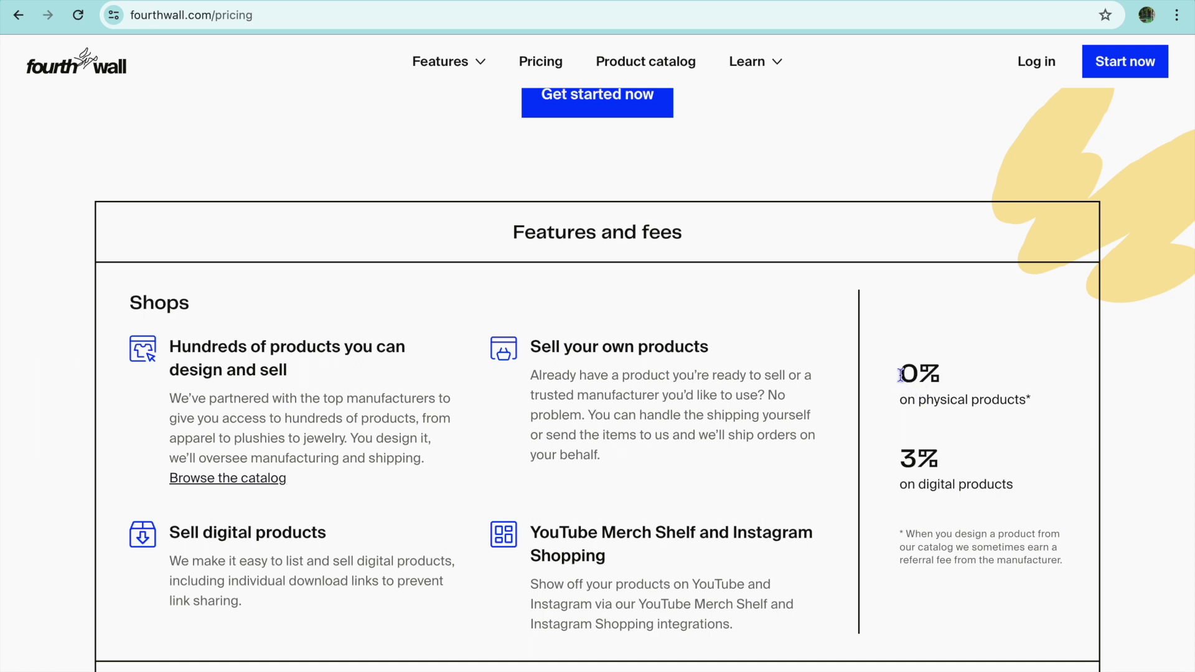
# Highlight the 0% physical and 3% digital fees, then scroll back up.
pyautogui.moveTo(900, 374); pyautogui.dragTo(951, 375)
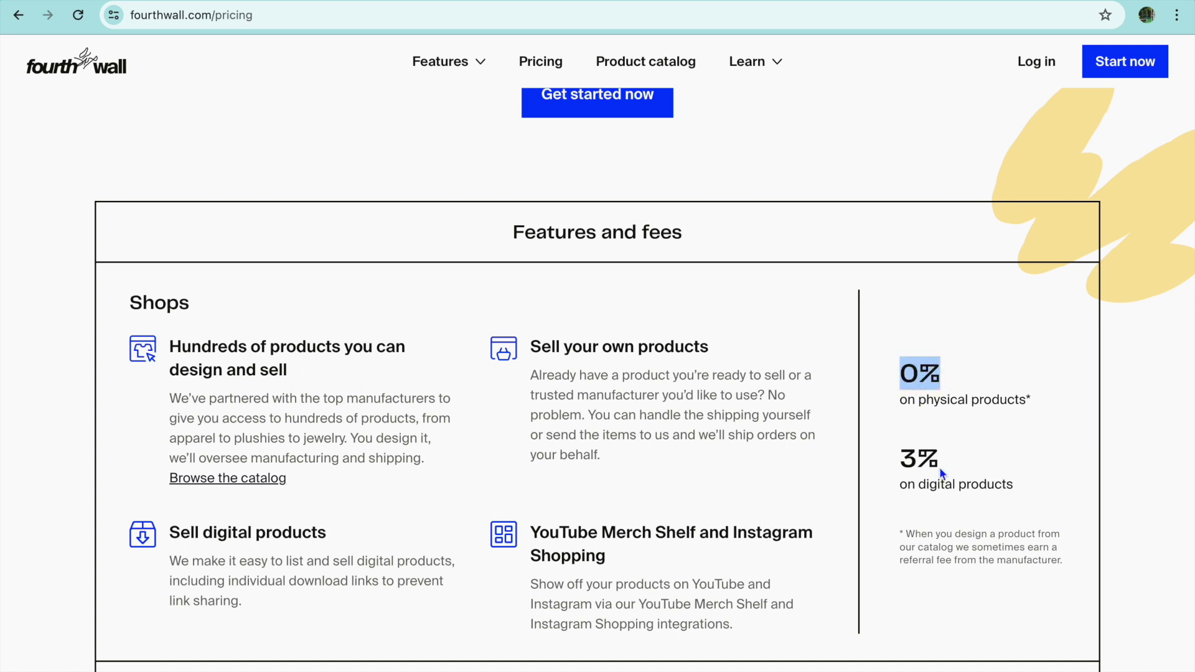
pyautogui.click(902, 463)
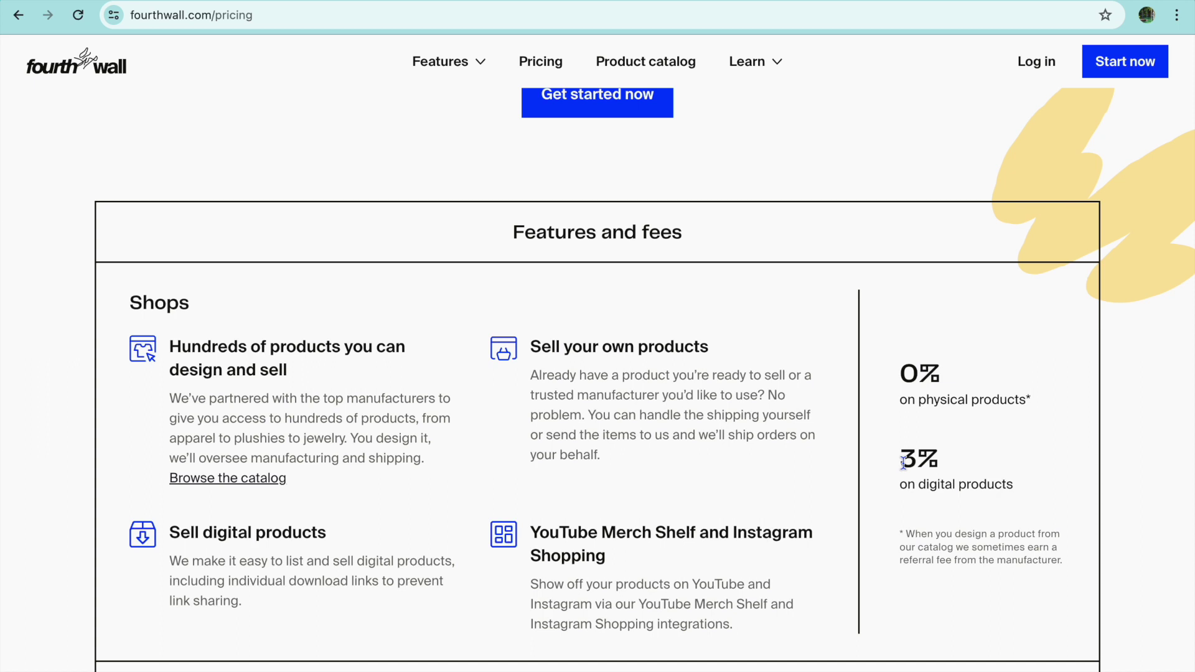
pyautogui.moveTo(902, 463); pyautogui.dragTo(927, 459)
pyautogui.click(913, 460)
pyautogui.scroll(-7, 913, 460)
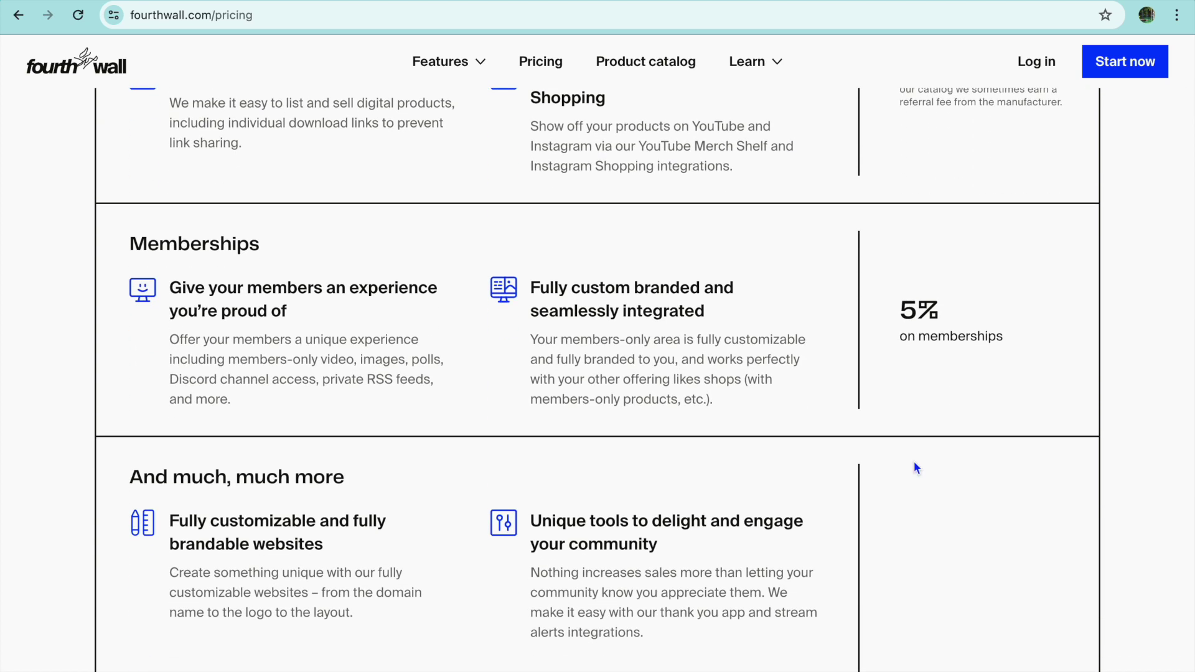
pyautogui.scroll(-4, 913, 461)
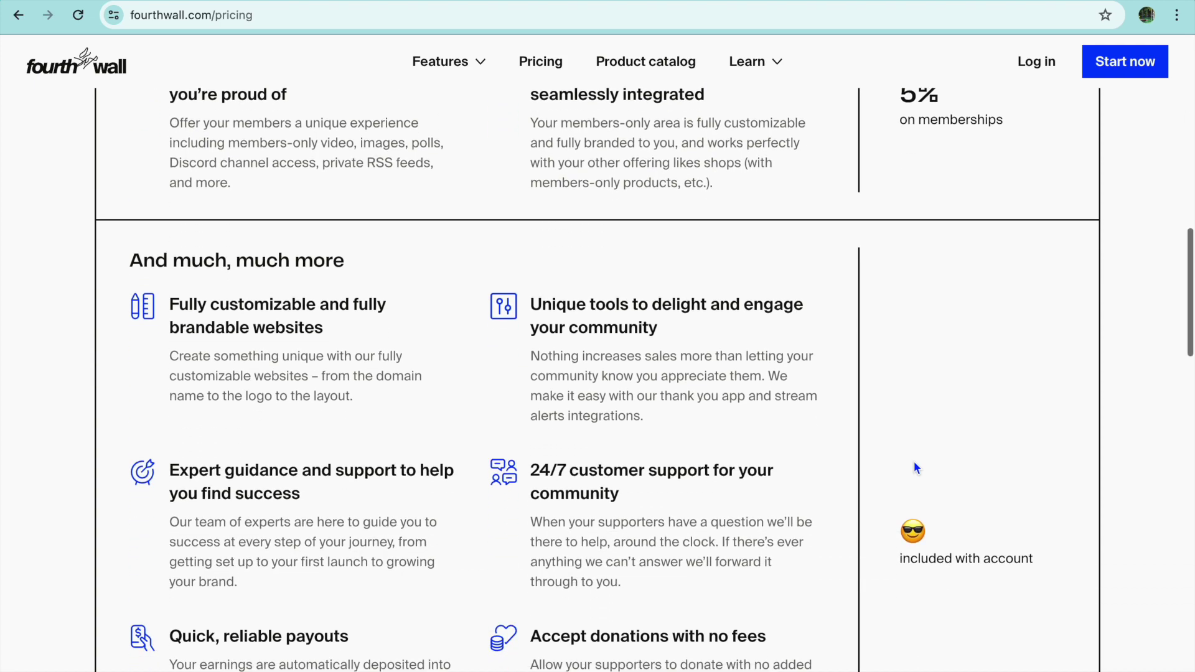
pyautogui.scroll(15, 913, 461)
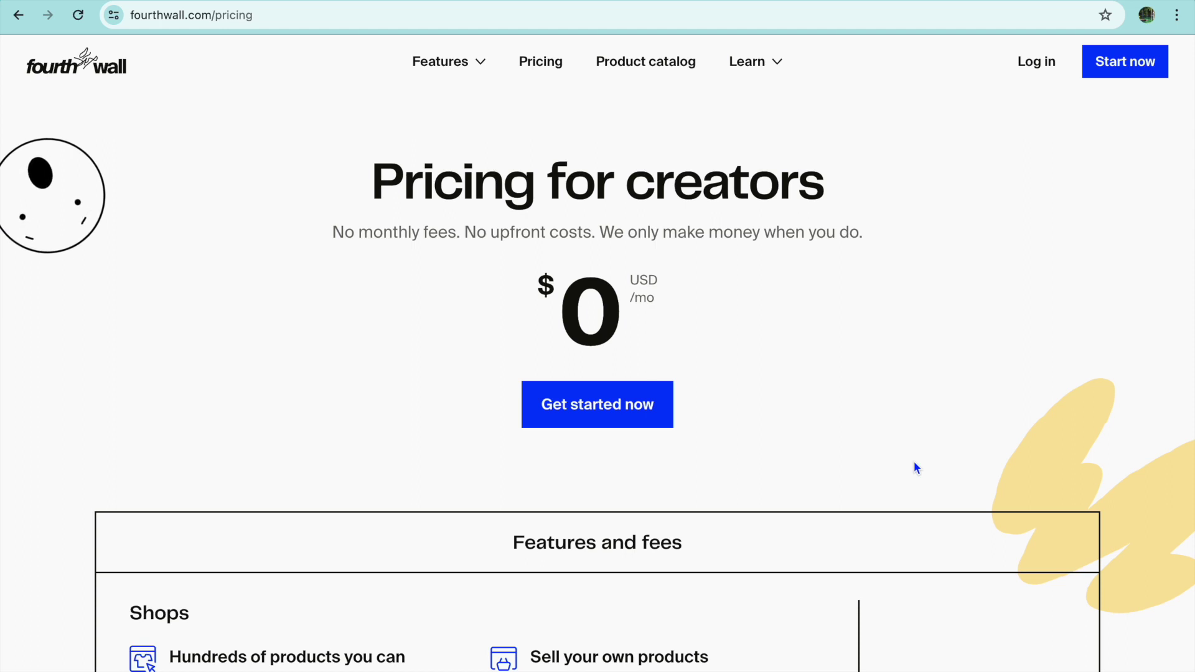
# Start the creator sign-up with Get started now, then switch to the shop dashboard tab.
pyautogui.click(594, 391)
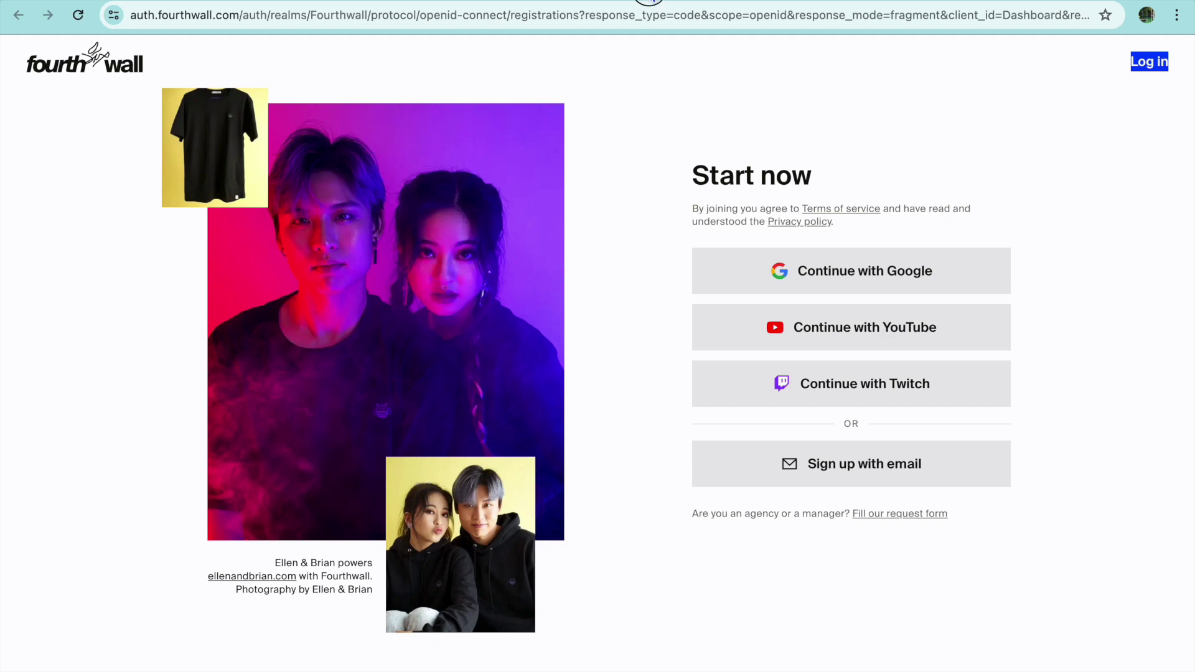
pyautogui.click(653, 2)
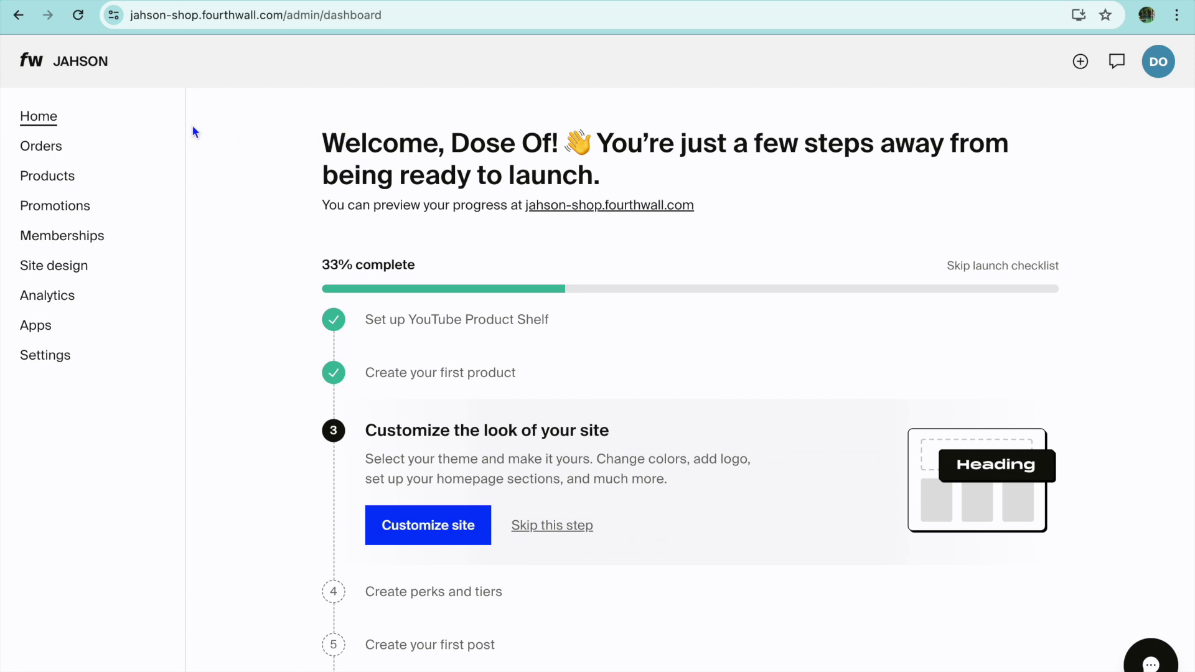
# From the Products list, create a new product of the digital type.
pyautogui.click(55, 181)
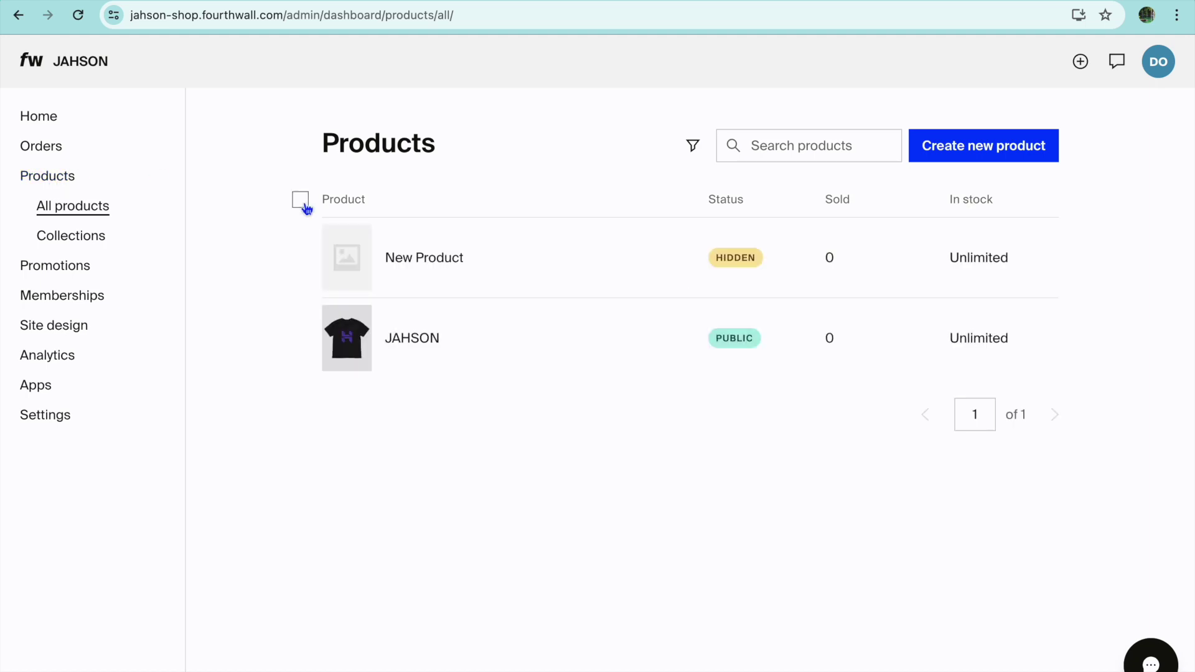
pyautogui.click(999, 151)
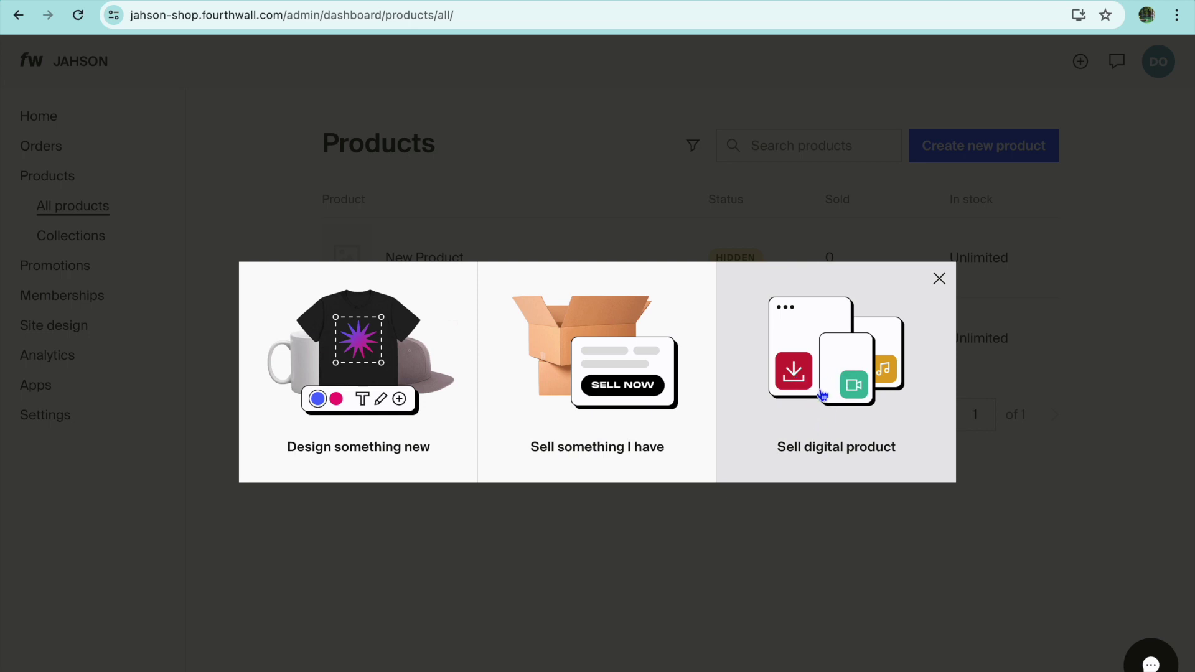
pyautogui.click(821, 393)
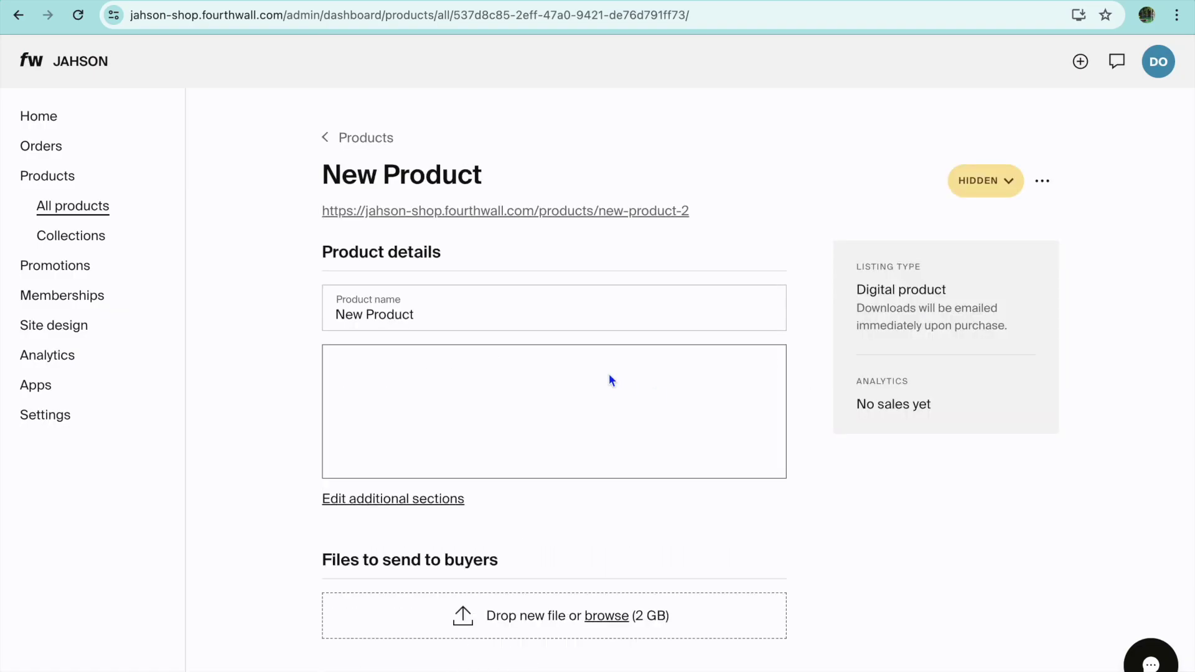
# Review the New Product name, description and $30.00 selling price.
pyautogui.click(488, 312)
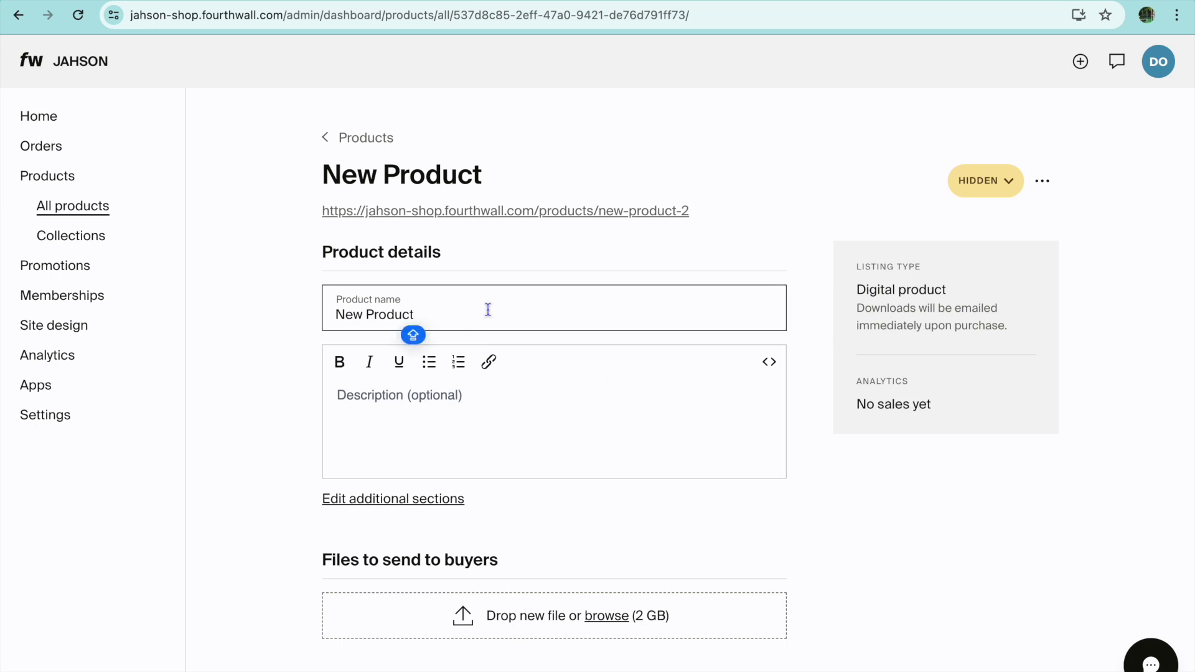
pyautogui.scroll(-1, 488, 309)
pyautogui.click(436, 377)
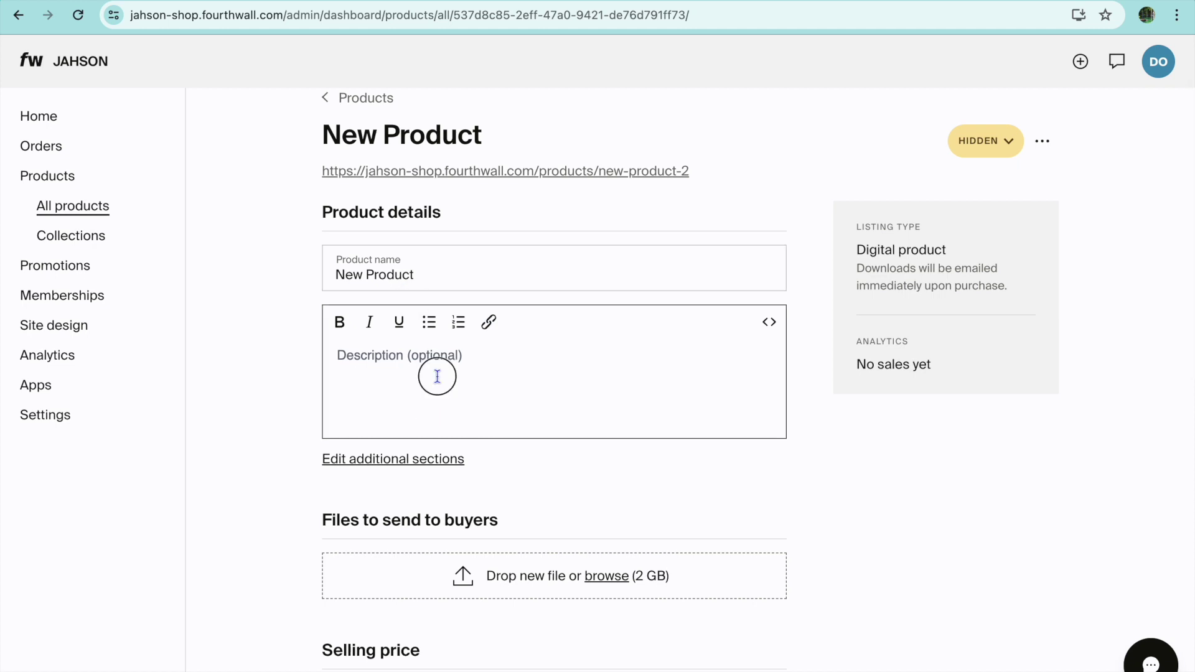
pyautogui.scroll(-5, 437, 376)
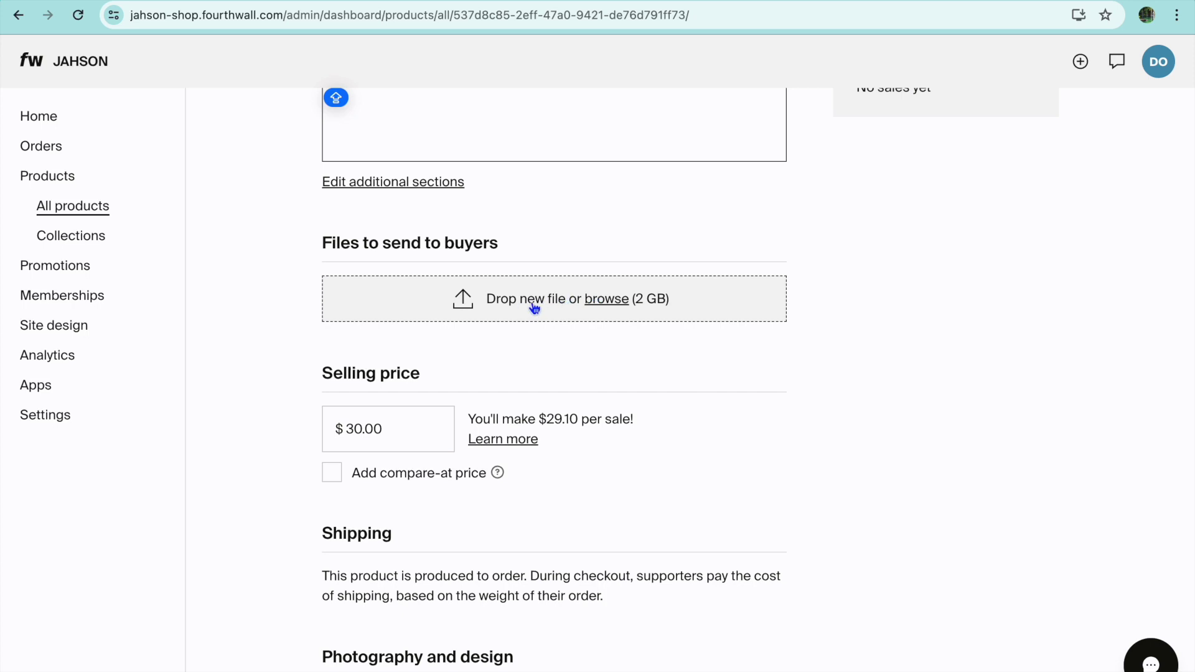
pyautogui.click(382, 429)
pyautogui.scroll(-6, 506, 521)
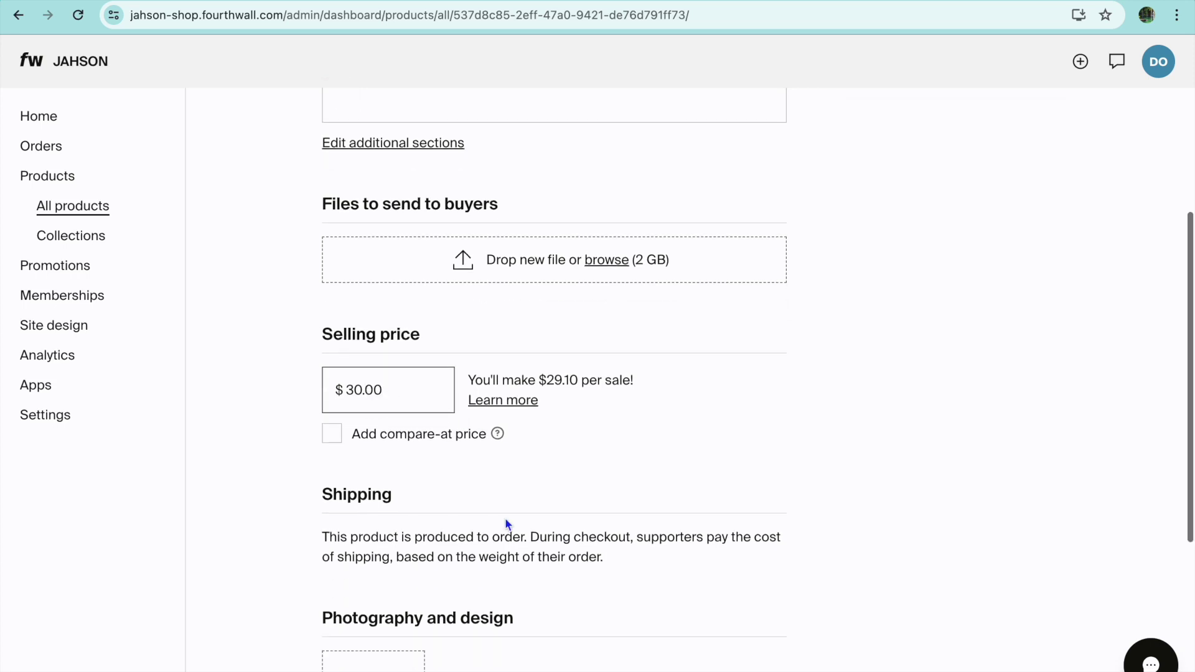
pyautogui.press('capslock')
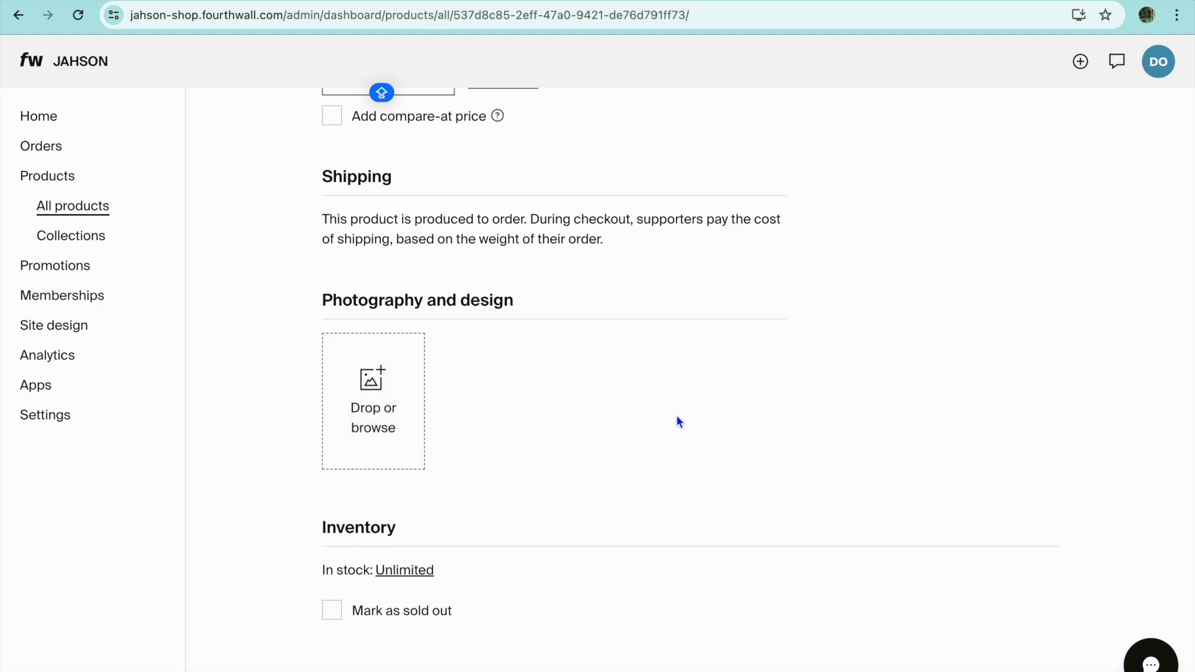
pyautogui.scroll(10, 678, 416)
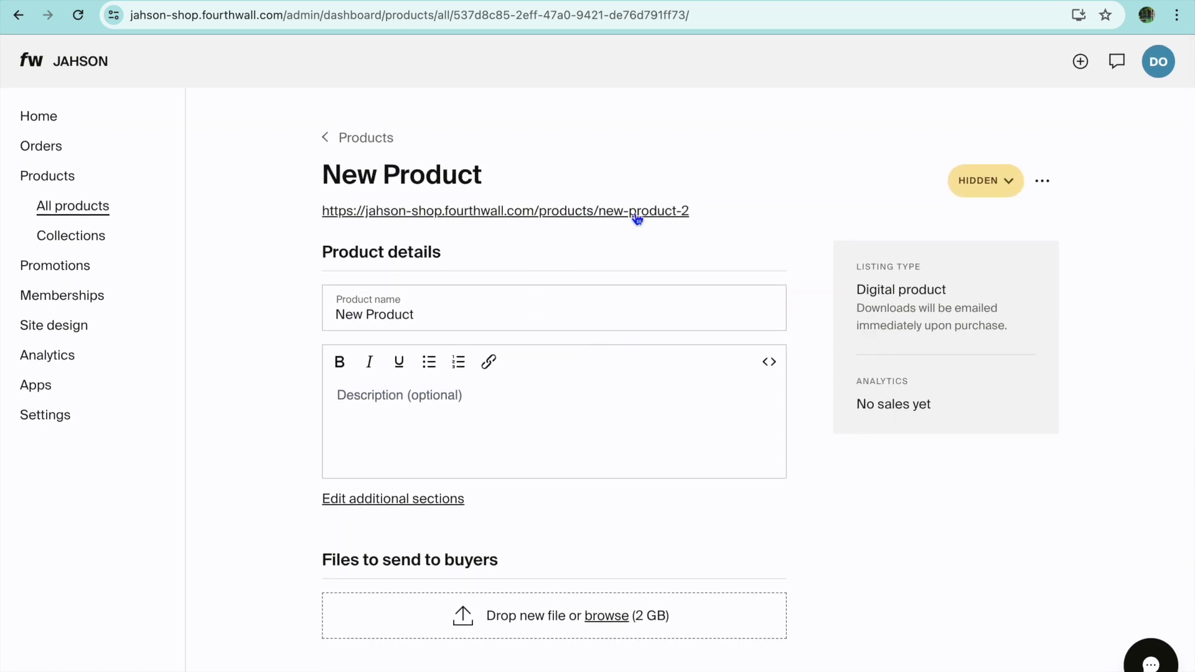
# Dismiss the visibility options unchanged and return to the Products list.
pyautogui.click(1008, 183)
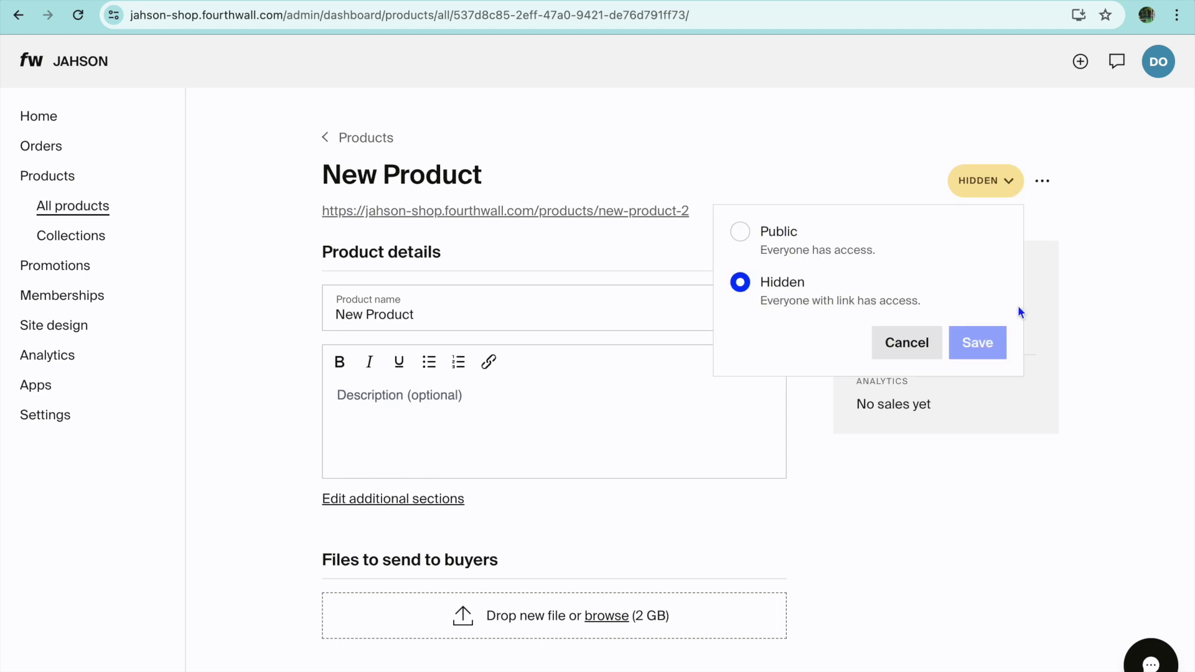
pyautogui.click(863, 159)
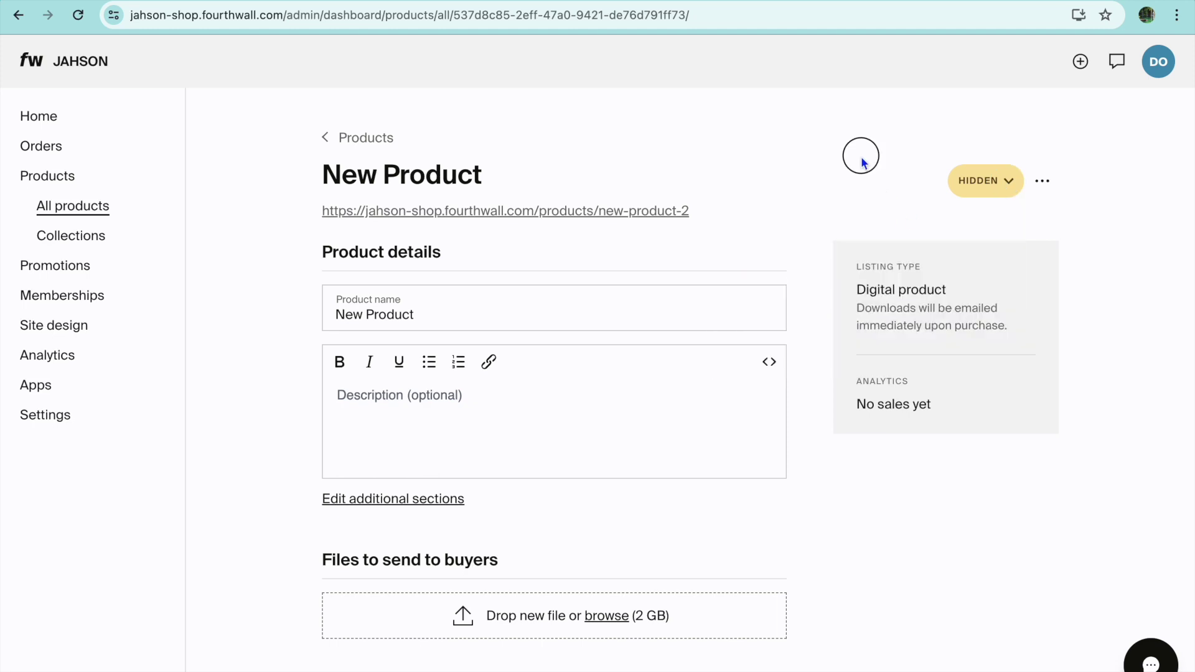
pyautogui.click(322, 137)
# Create a second New Product for an item you ship yourself and scroll through its fields.
pyautogui.click(997, 156)
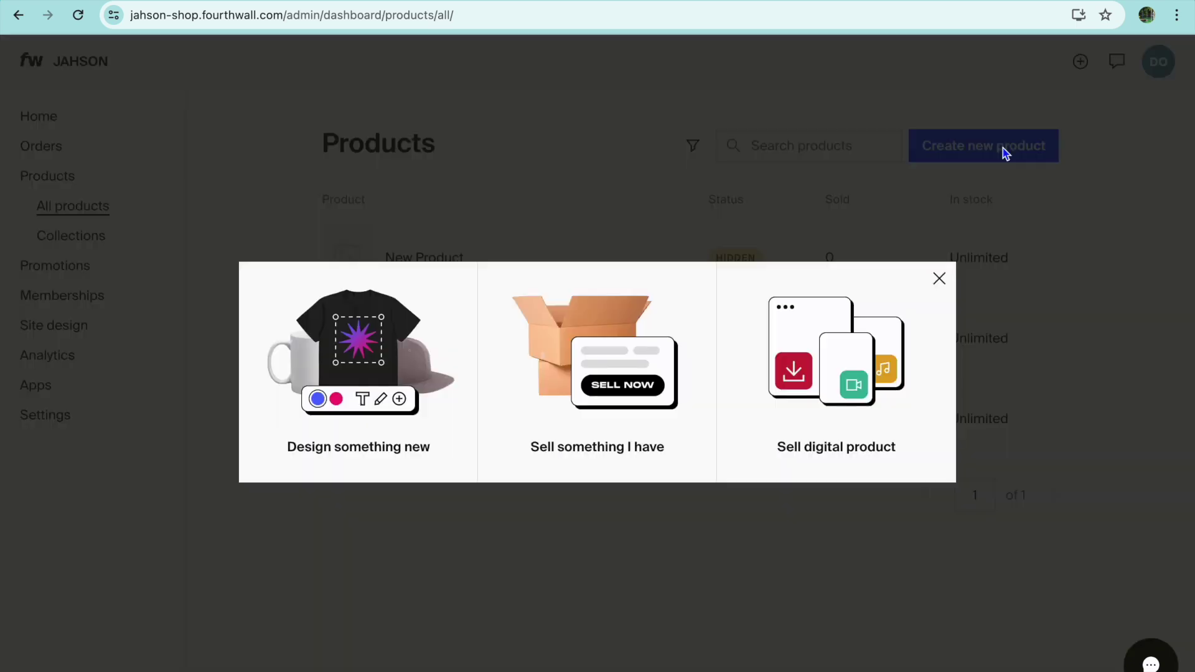
pyautogui.click(583, 356)
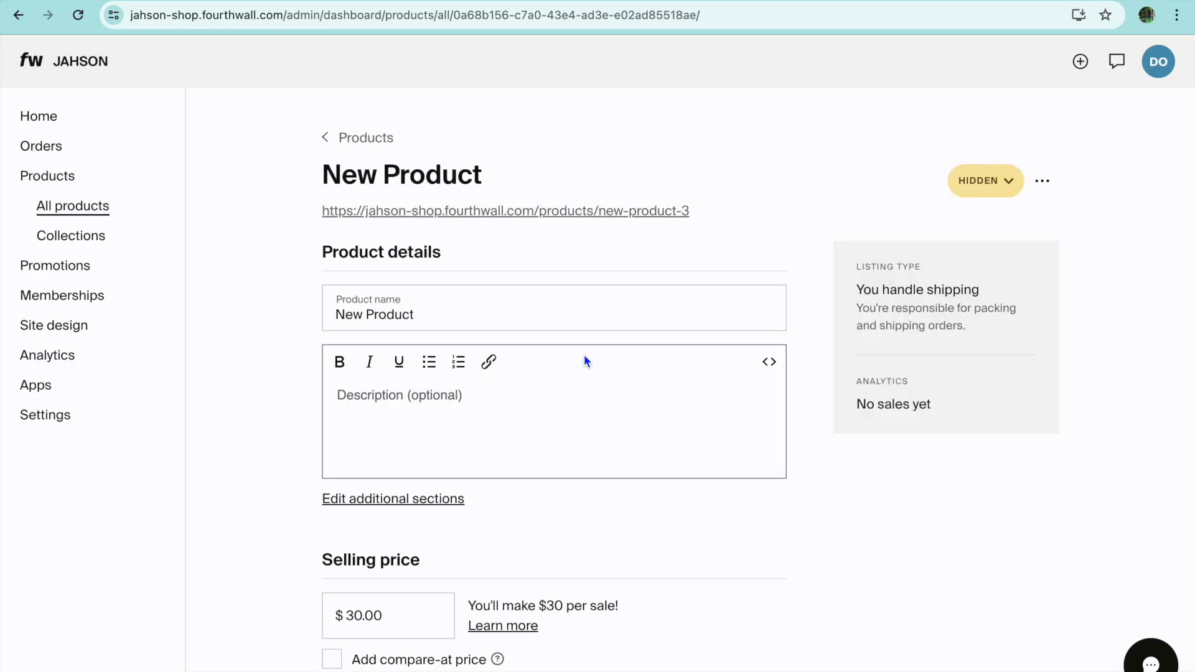
pyautogui.scroll(-2, 586, 361)
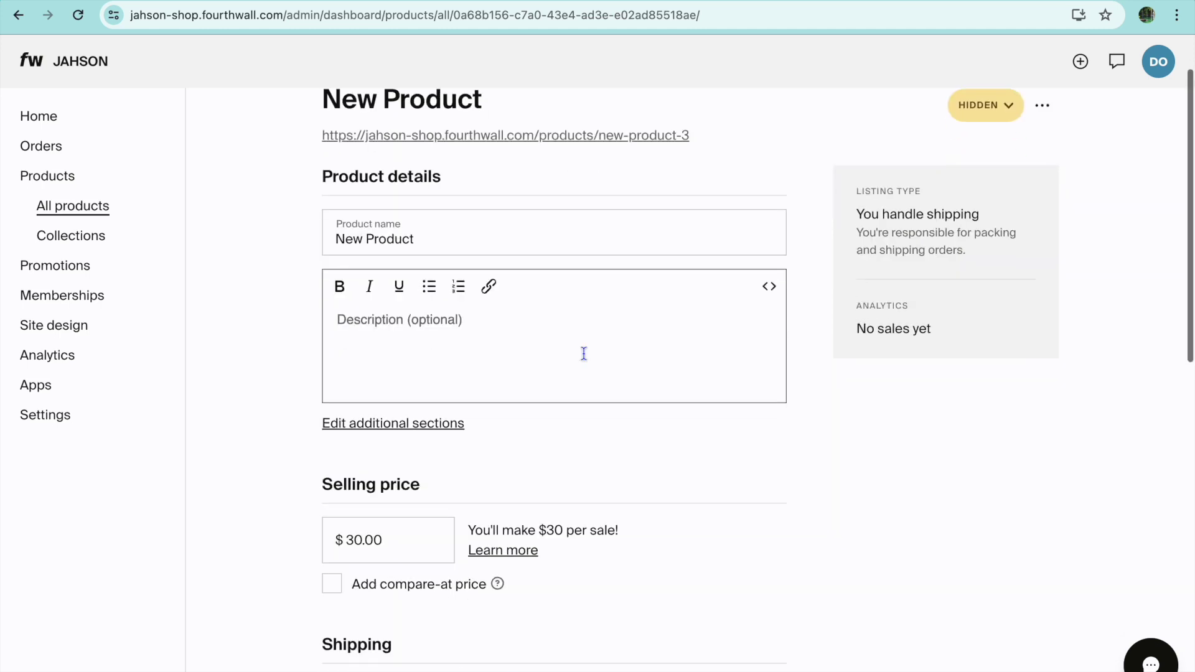
pyautogui.scroll(-5, 565, 322)
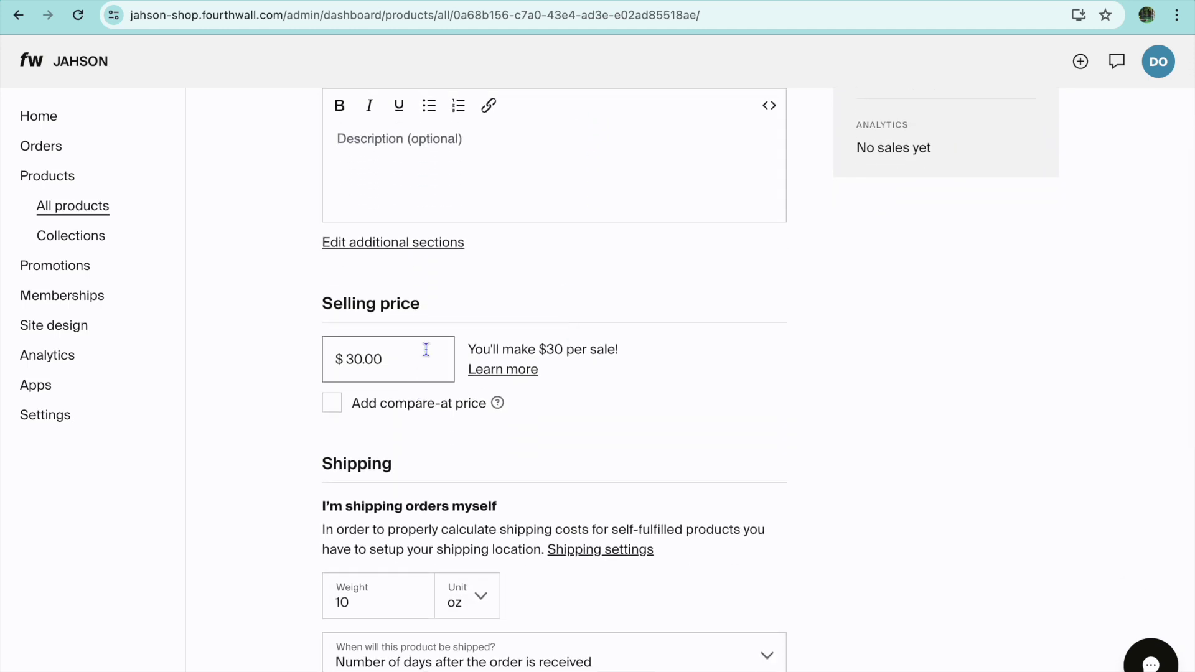
pyautogui.scroll(-4, 426, 350)
pyautogui.scroll(-4, 392, 480)
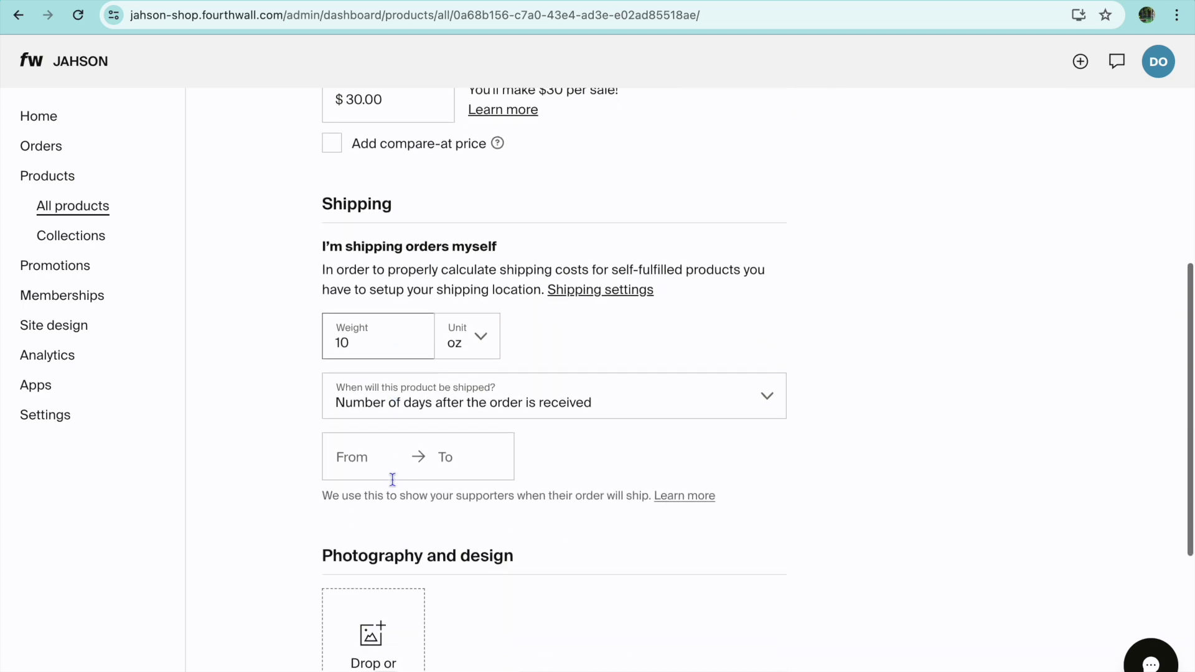
pyautogui.scroll(-1, 392, 479)
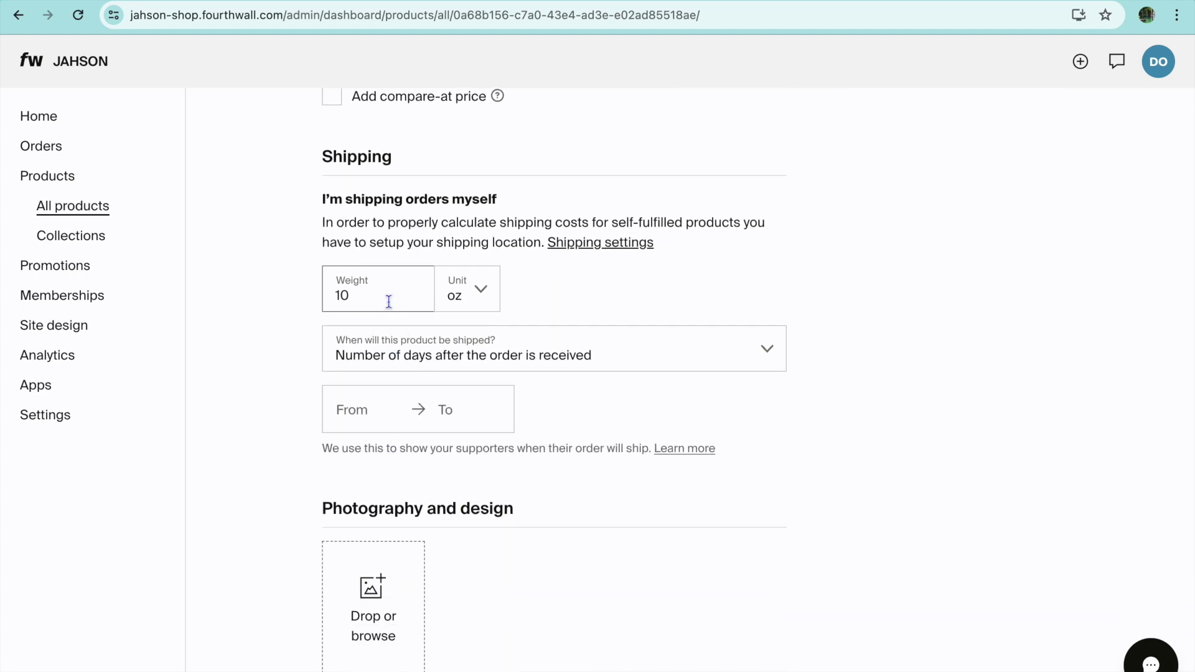
pyautogui.scroll(-4, 520, 346)
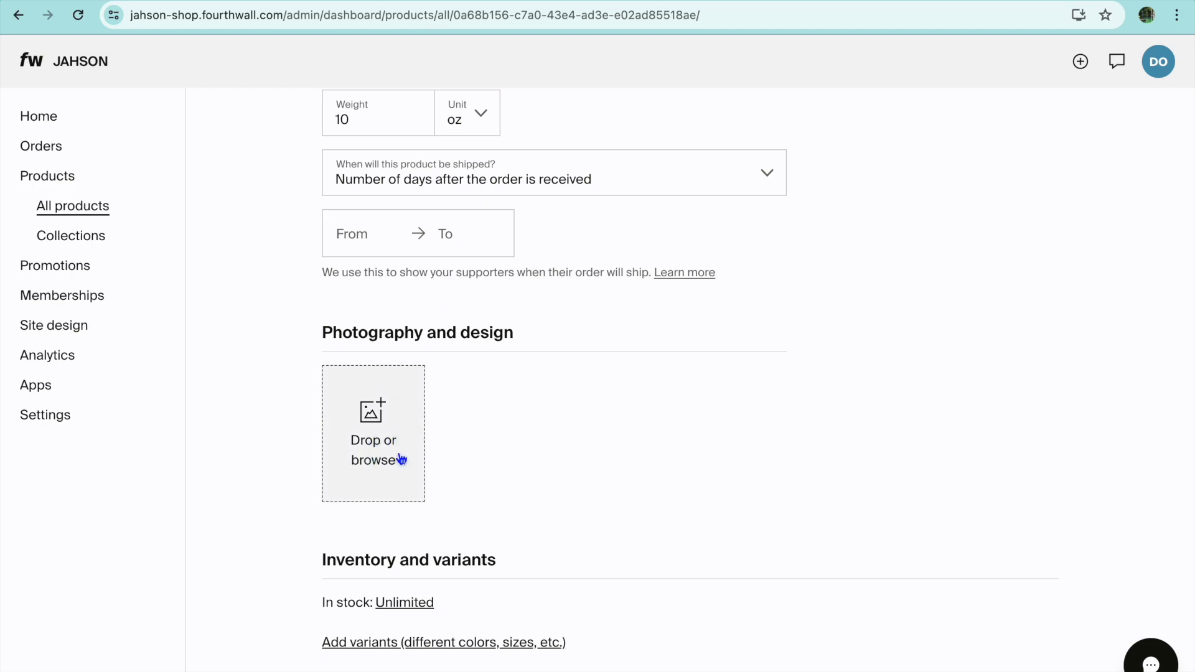
pyautogui.scroll(-2, 407, 452)
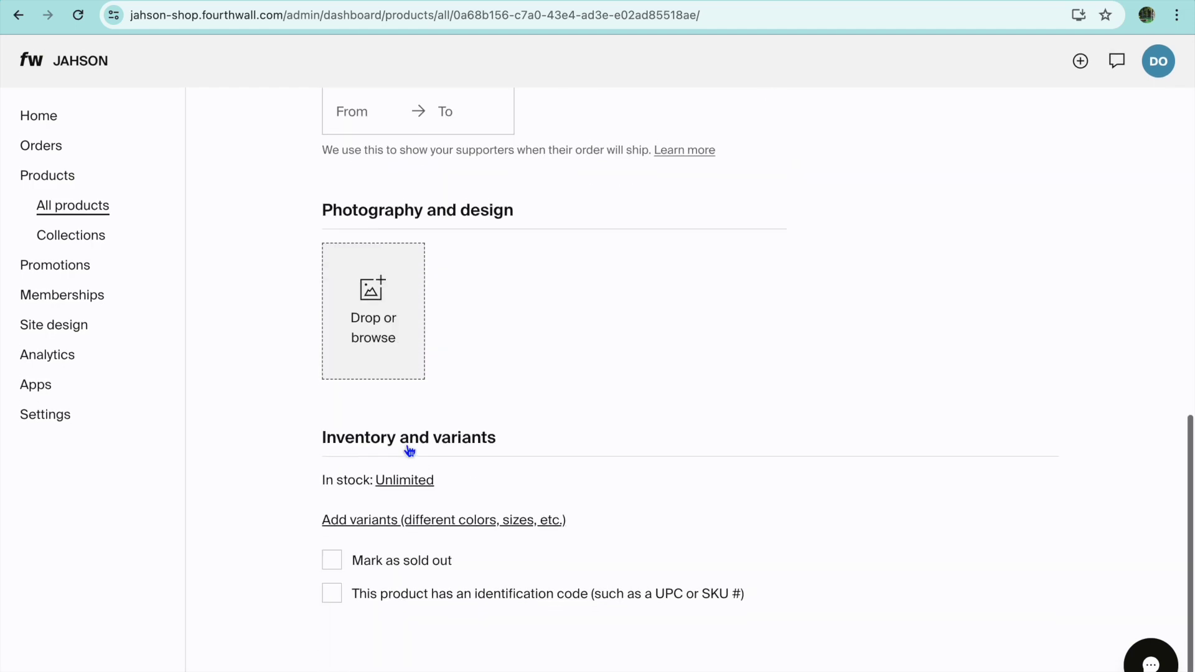
pyautogui.scroll(14, 407, 444)
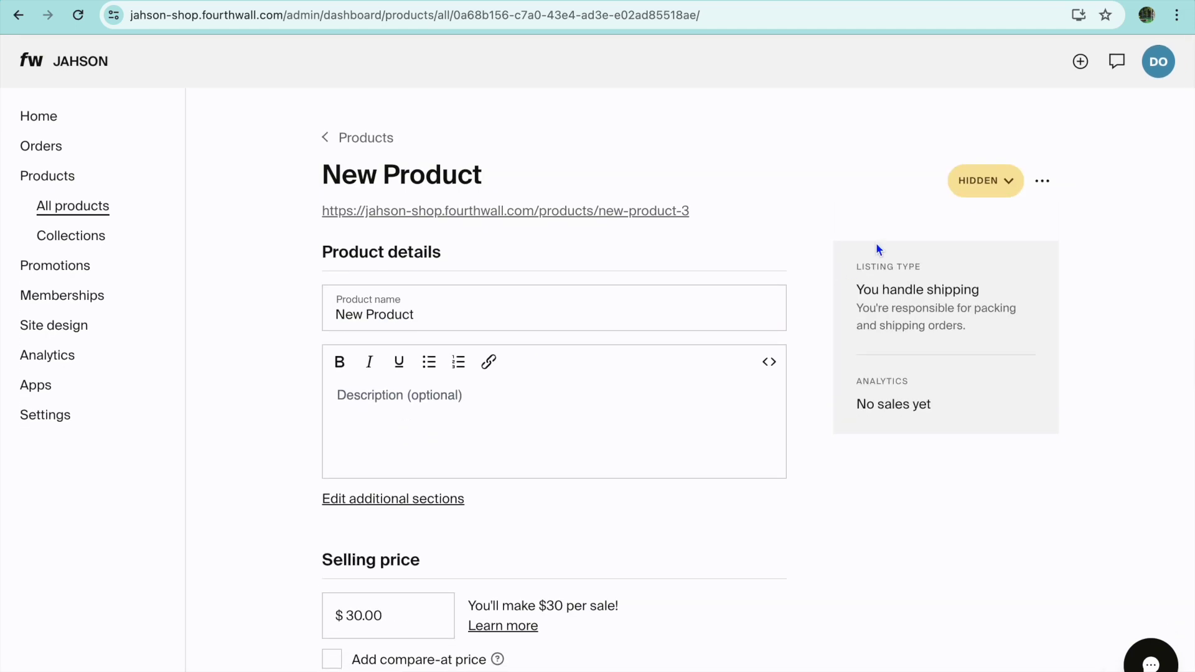
# Keep the second product Hidden and return to the All products list.
pyautogui.click(973, 181)
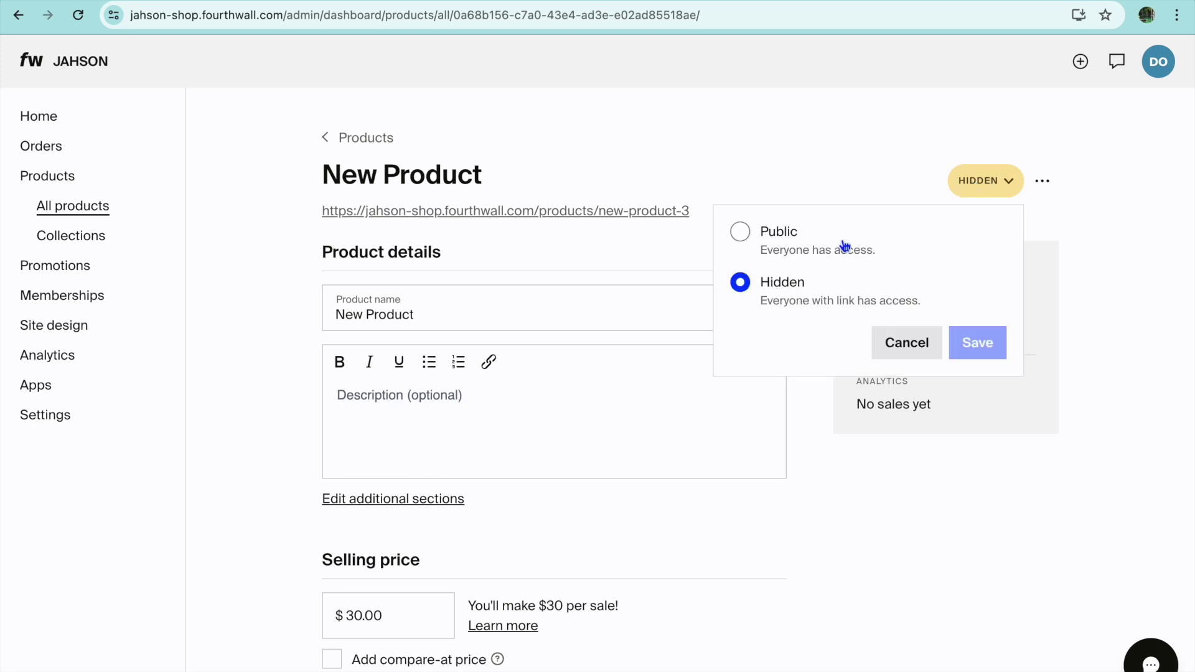
pyautogui.click(325, 137)
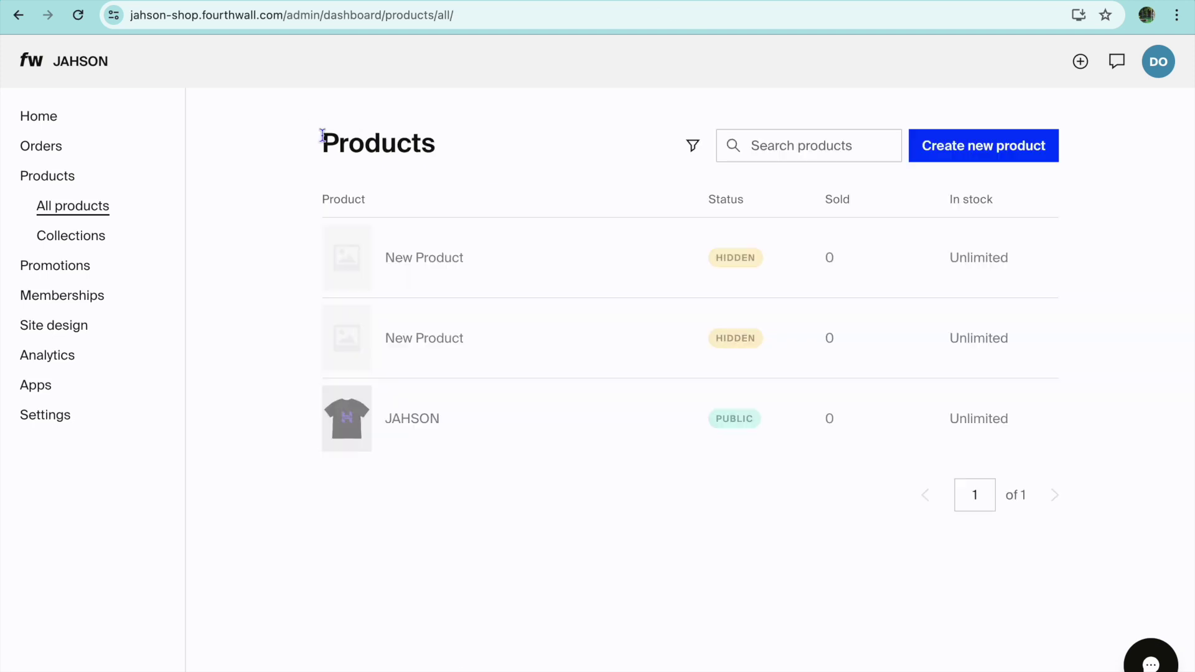
pyautogui.click(1008, 152)
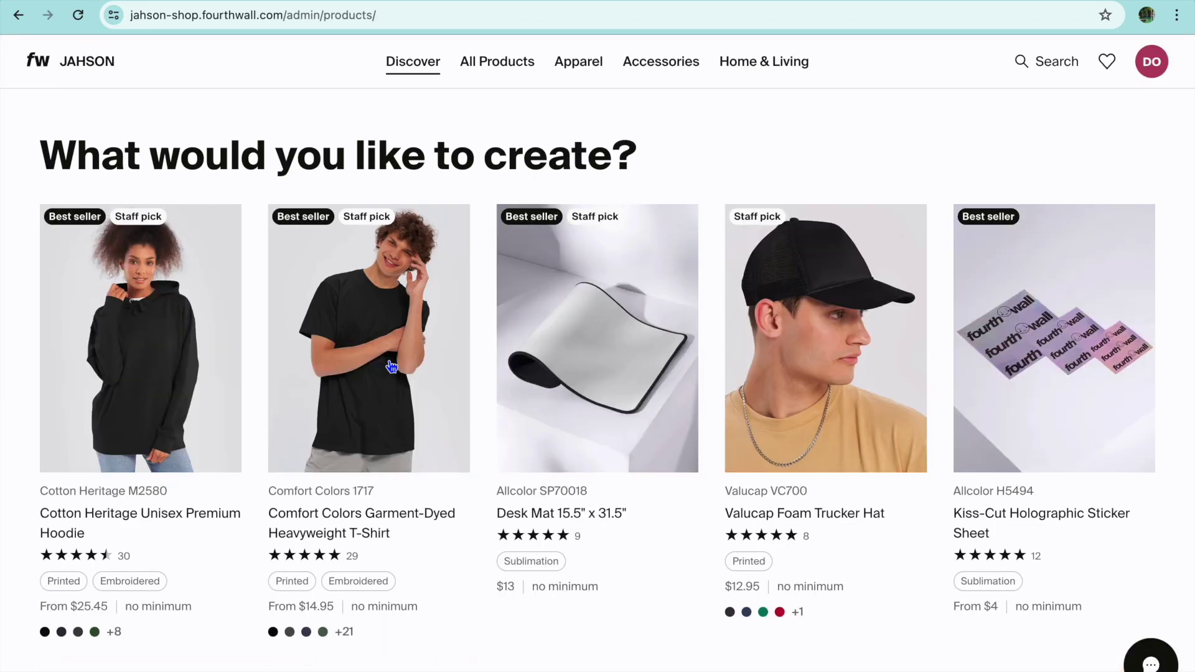
# Browse the All Products catalogue of 260 designable products.
pyautogui.scroll(-8, 391, 366)
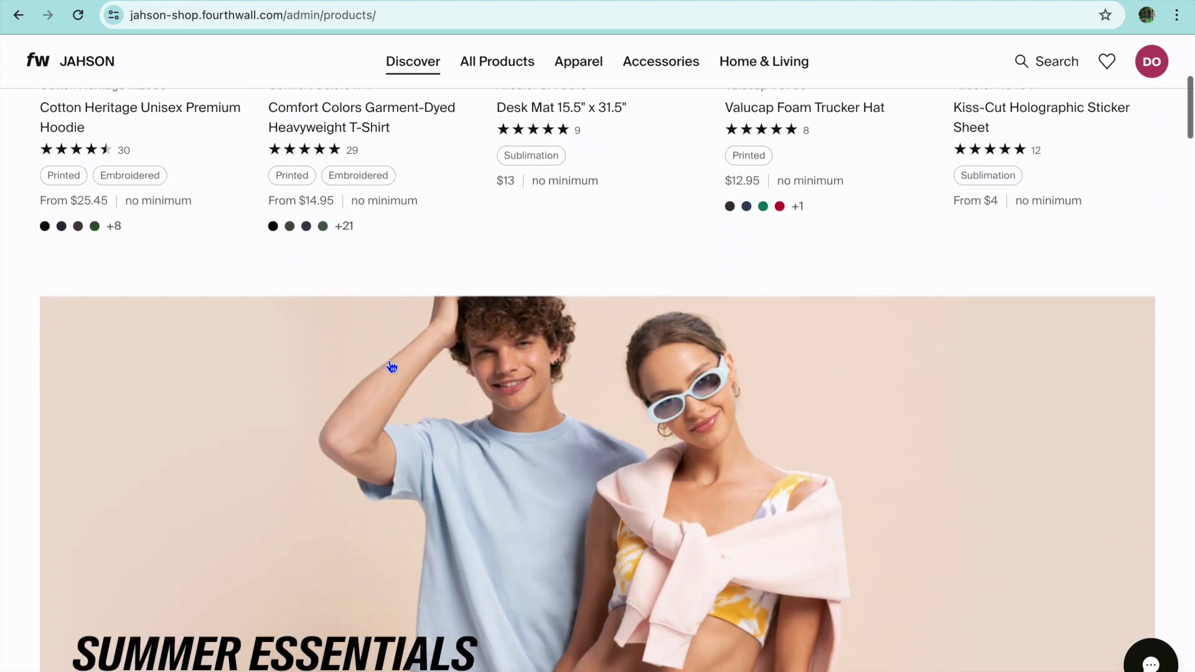
pyautogui.scroll(8, 391, 366)
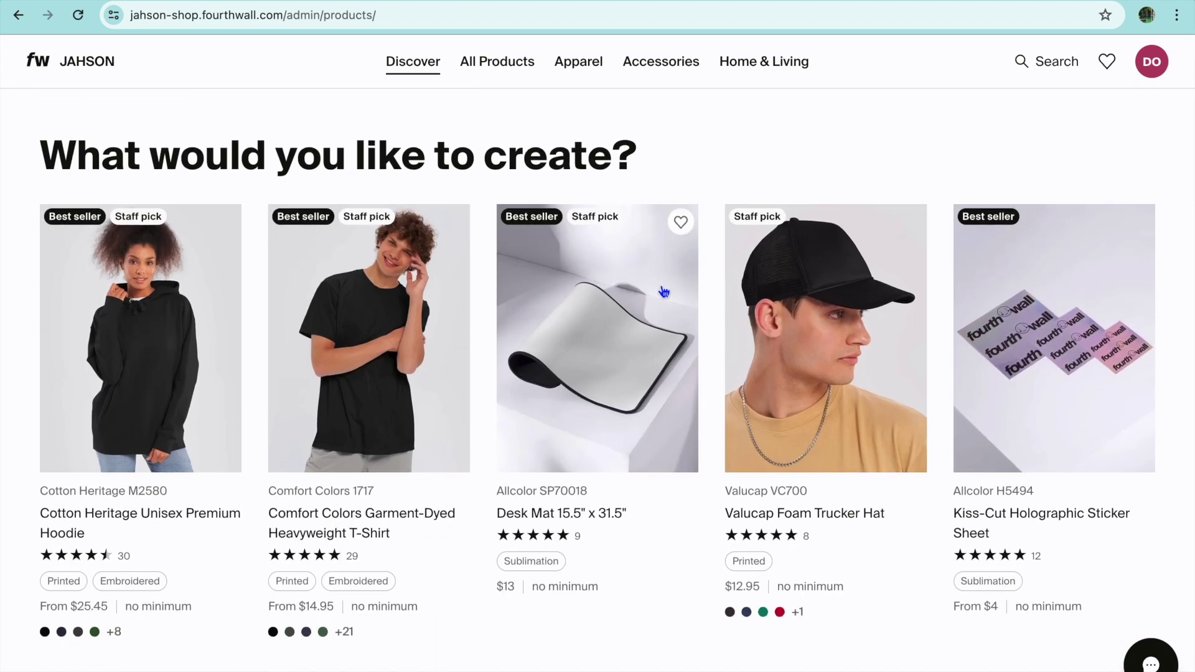
pyautogui.click(491, 69)
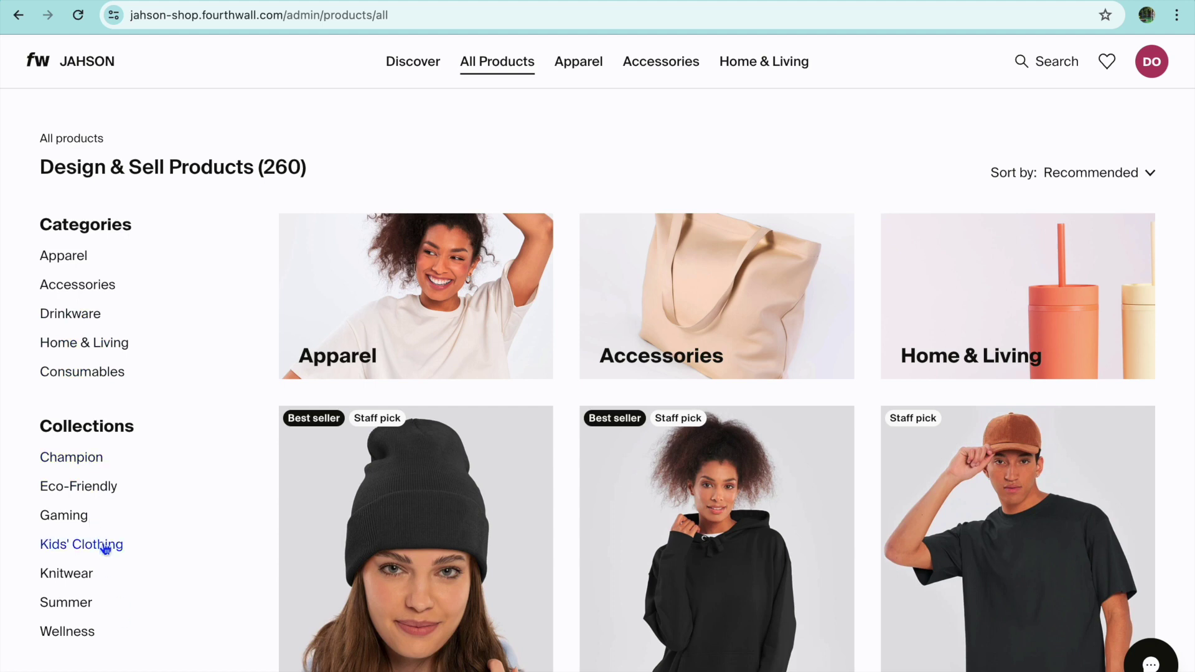
pyautogui.scroll(-4, 104, 553)
pyautogui.scroll(1, 105, 560)
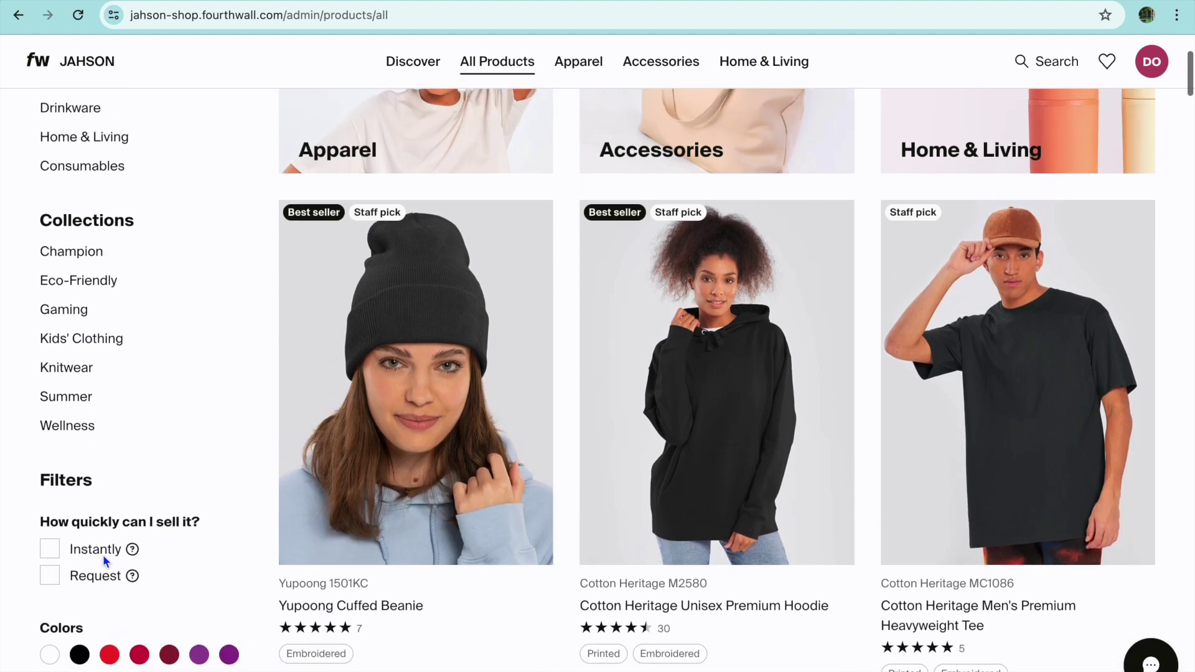
pyautogui.scroll(3, 102, 555)
pyautogui.scroll(-5, 769, 525)
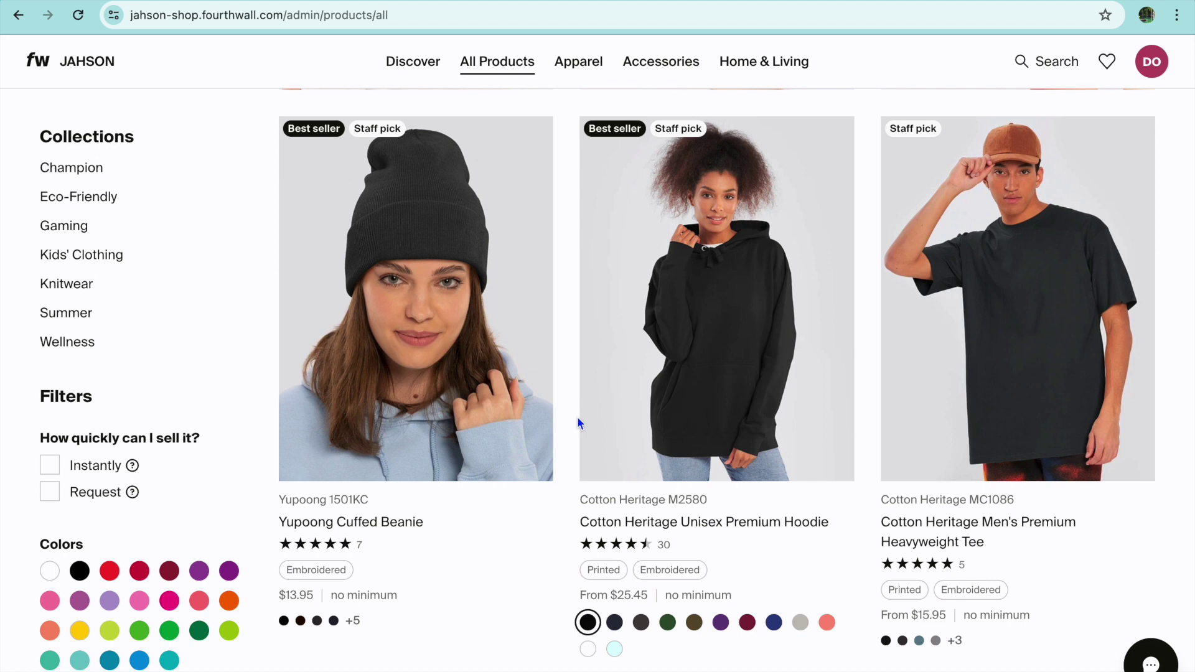
# Put the purple H logo on a black Yupoong Cuffed Beanie, preview it on a model, and continue.
pyautogui.click(454, 342)
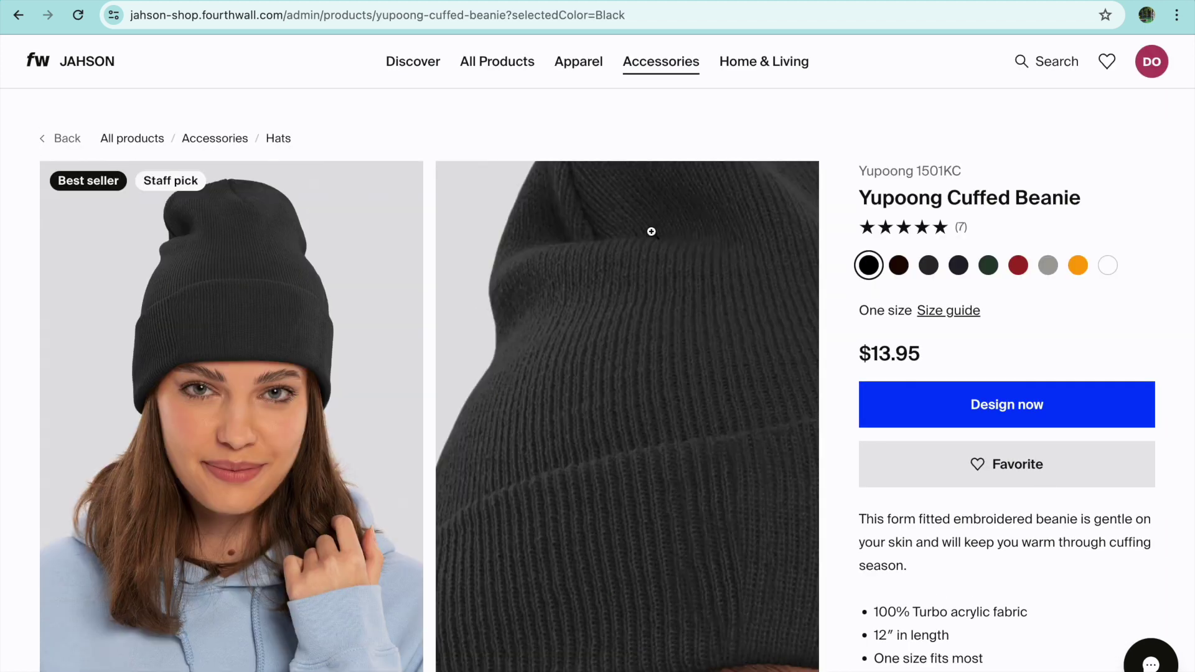
pyautogui.click(956, 430)
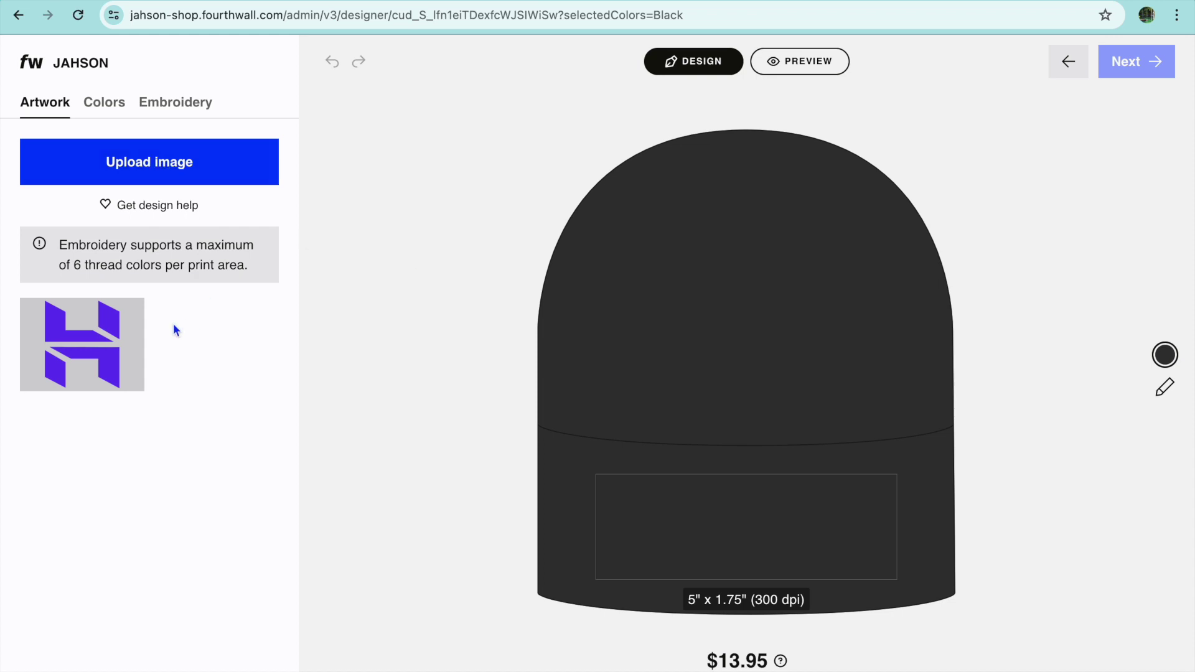
pyautogui.click(76, 348)
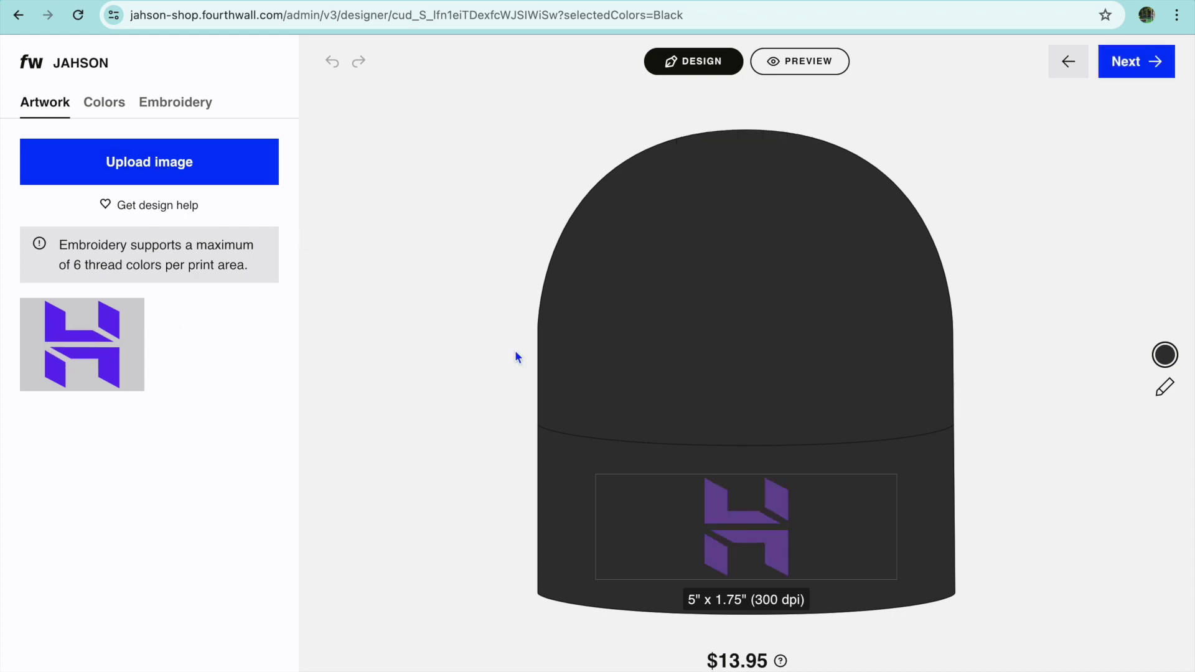
pyautogui.click(812, 63)
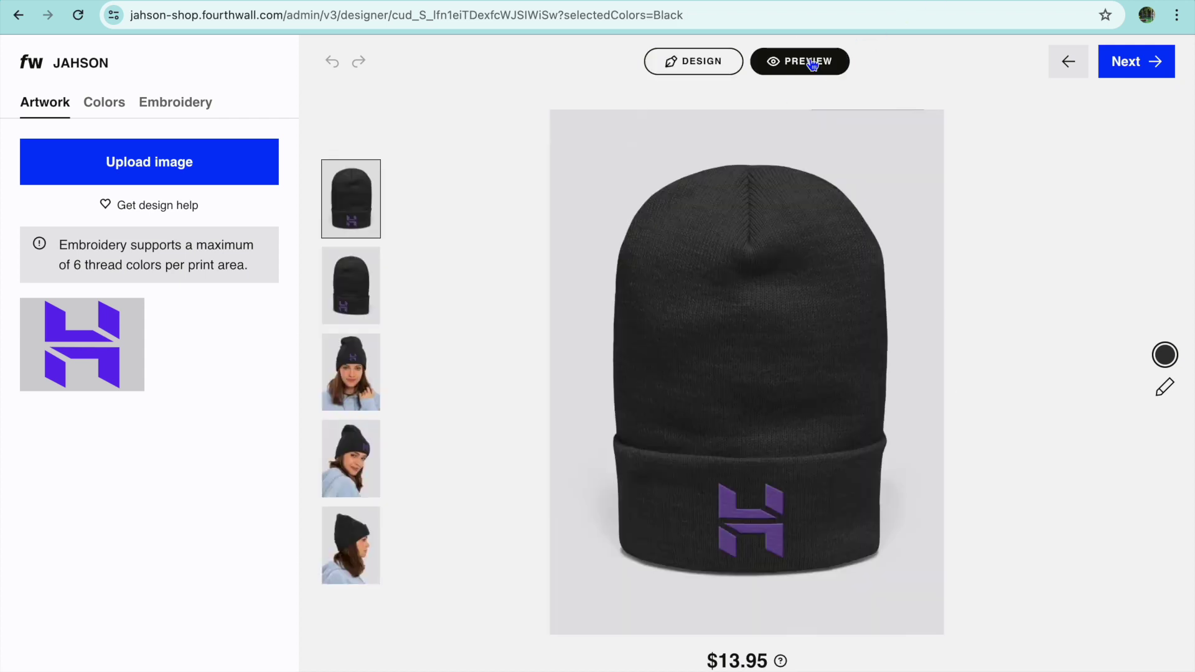
pyautogui.click(363, 383)
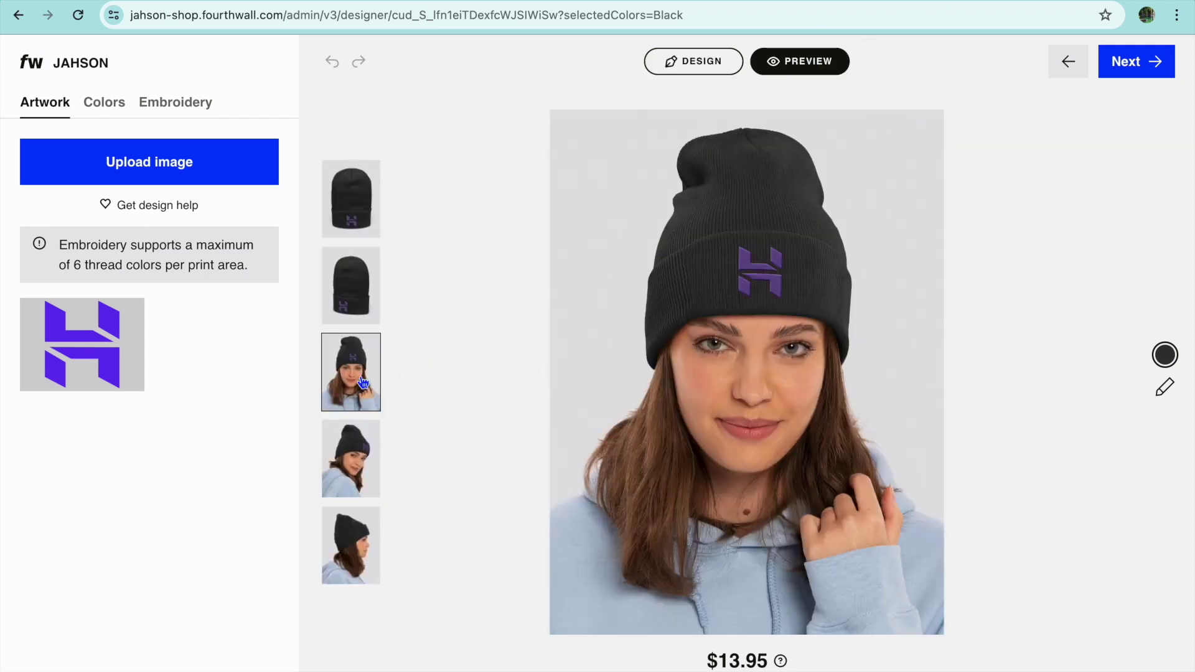
pyautogui.click(1141, 71)
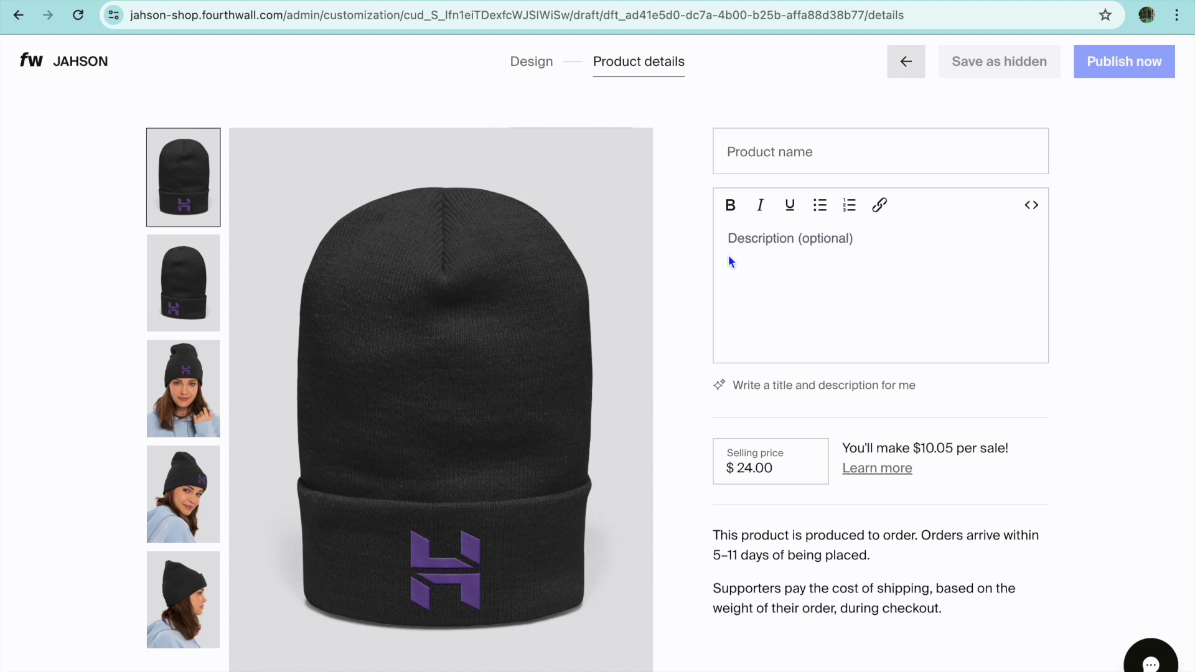
# Name the beanie JAHSON and confirm the $24.00 selling price.
pyautogui.click(779, 153)
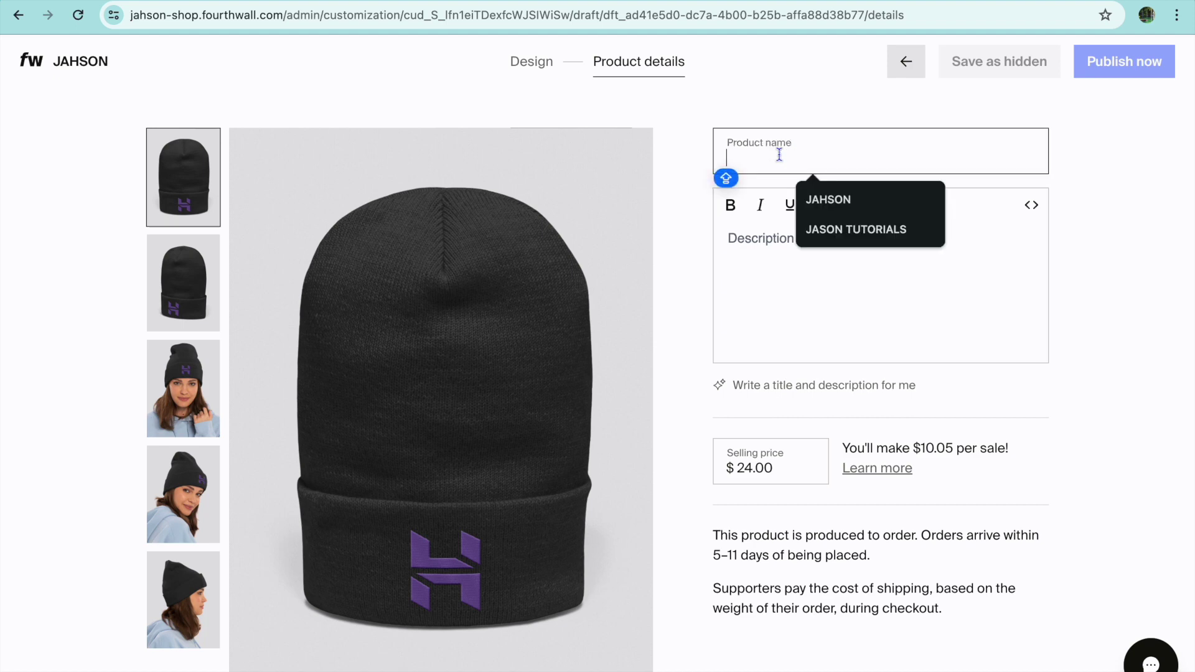
pyautogui.click(828, 199)
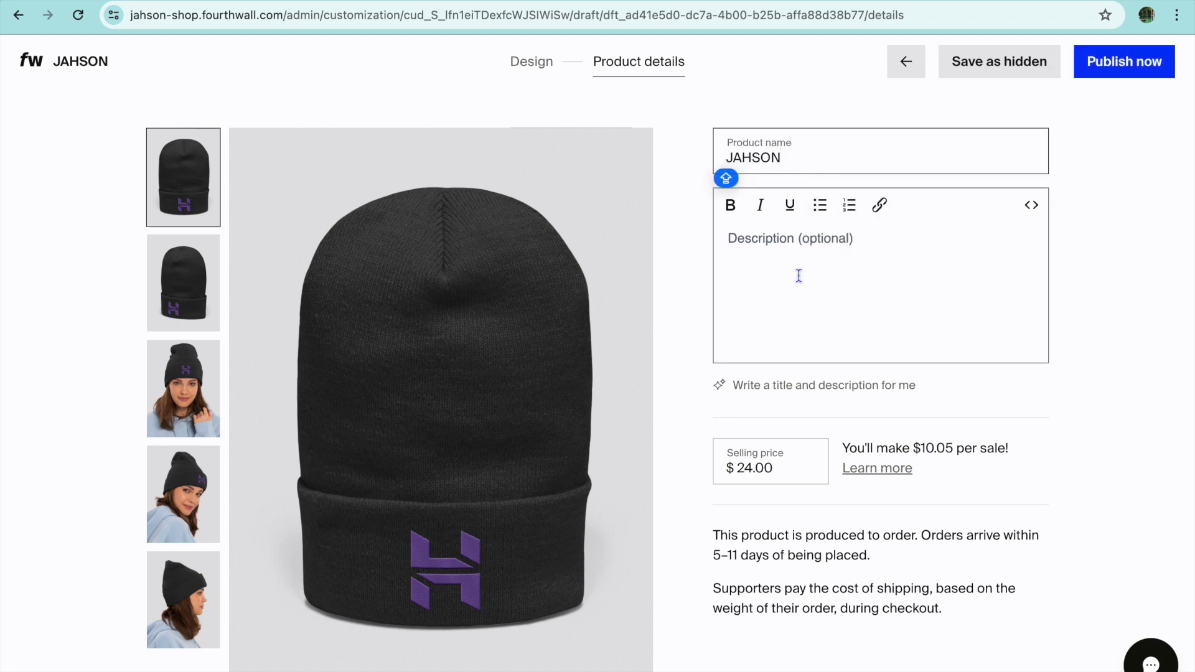
pyautogui.click(786, 461)
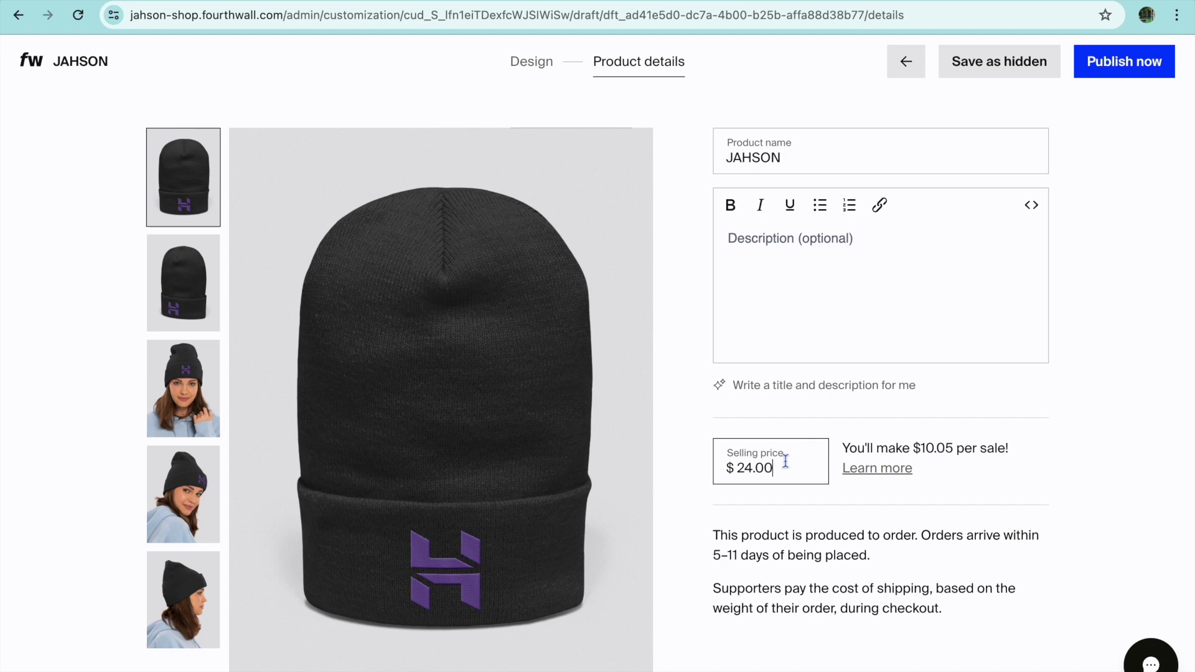
pyautogui.press('capslock')
# Publish the JAHSON beanie and return to the shop dashboard.
pyautogui.click(1130, 61)
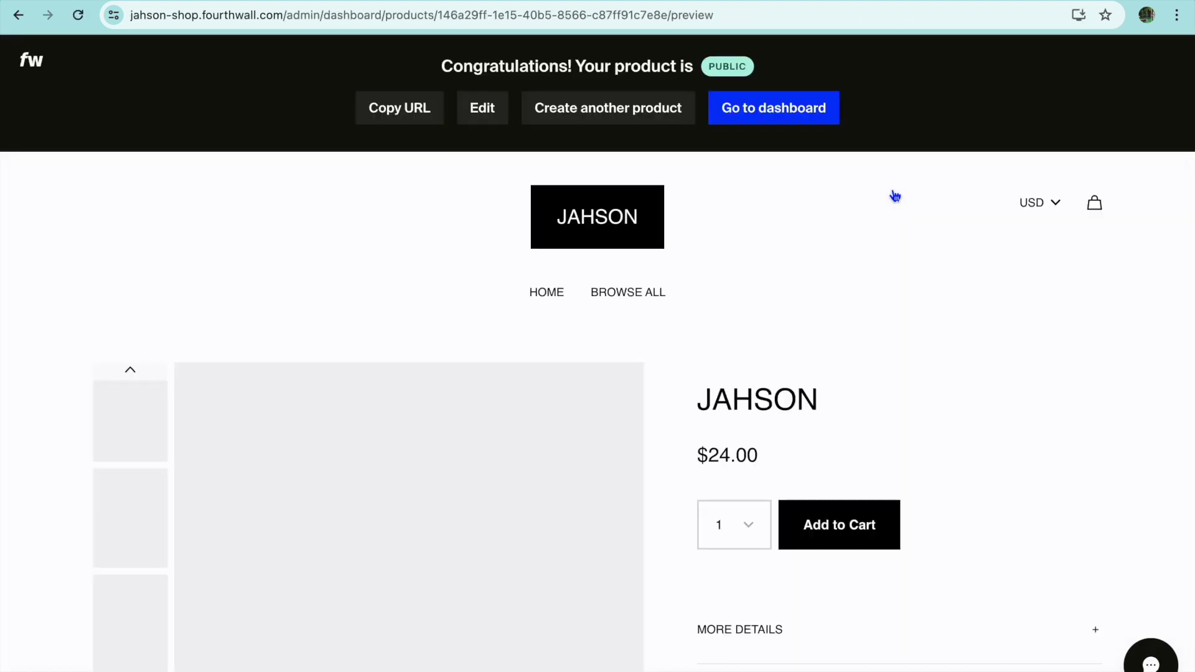
pyautogui.scroll(-13, 738, 330)
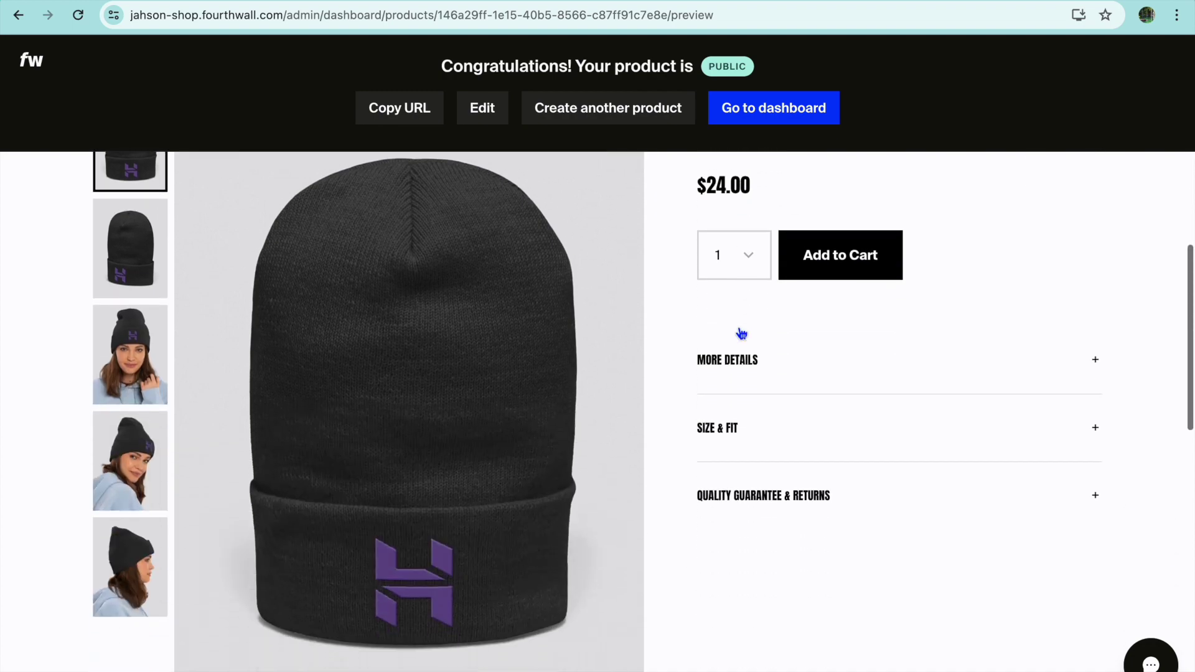
pyautogui.scroll(5, 739, 334)
pyautogui.scroll(8, 741, 334)
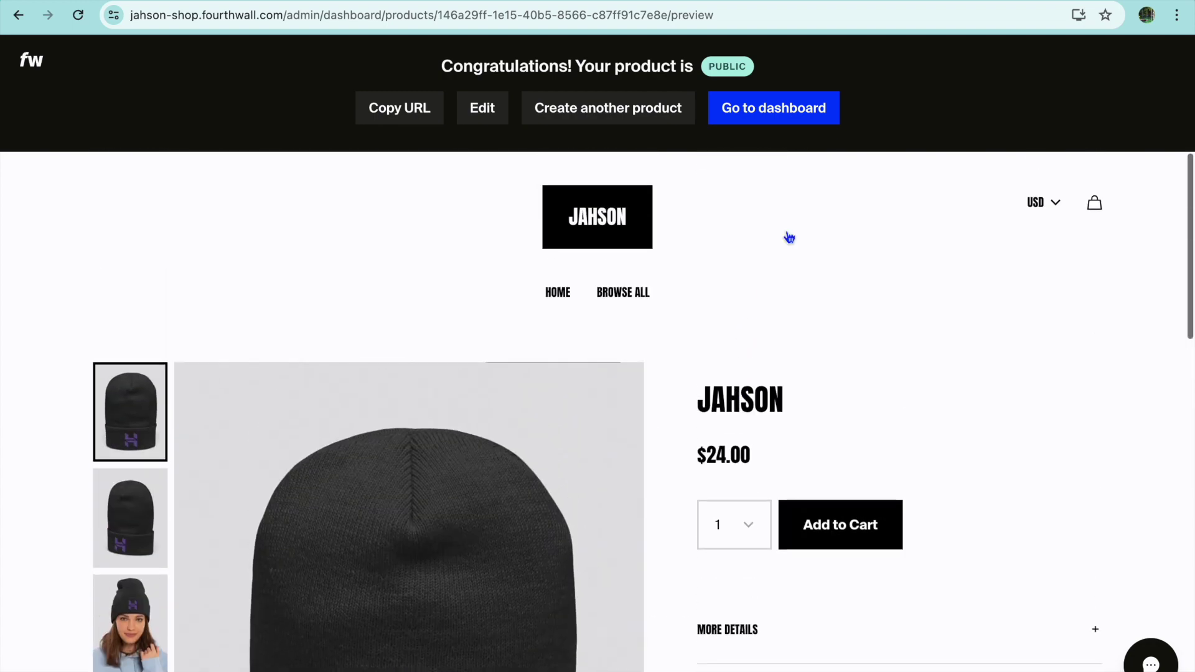
pyautogui.click(786, 116)
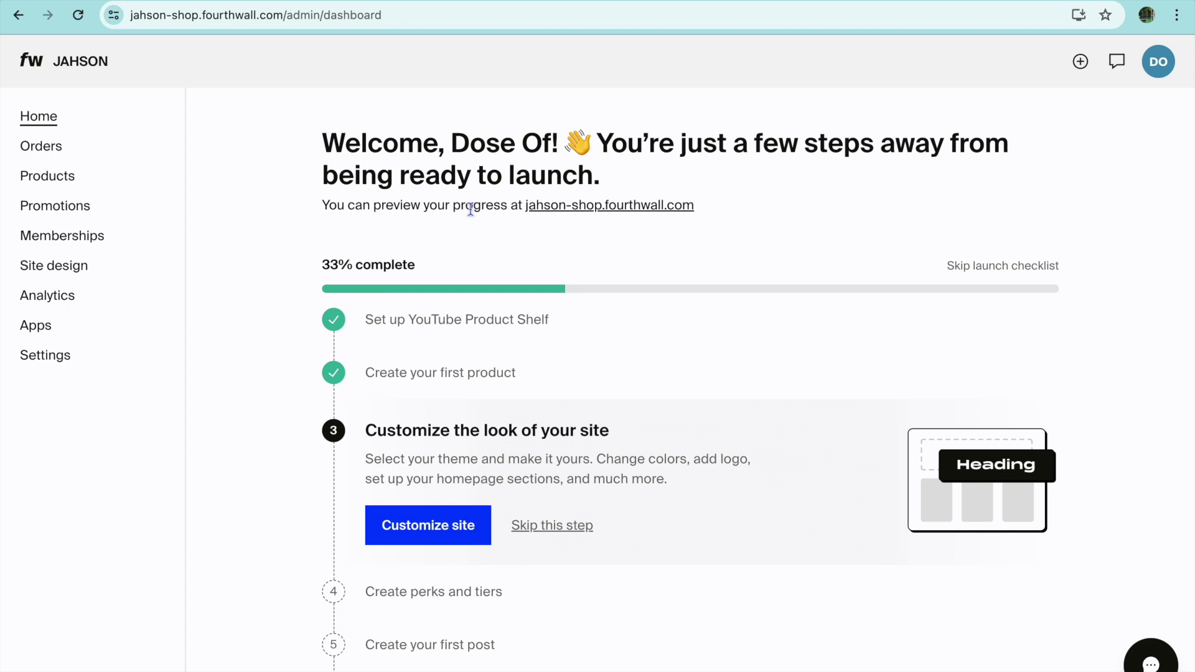
# View the Memberships overview, then open the site design editor on the JAHSON home page.
pyautogui.click(89, 239)
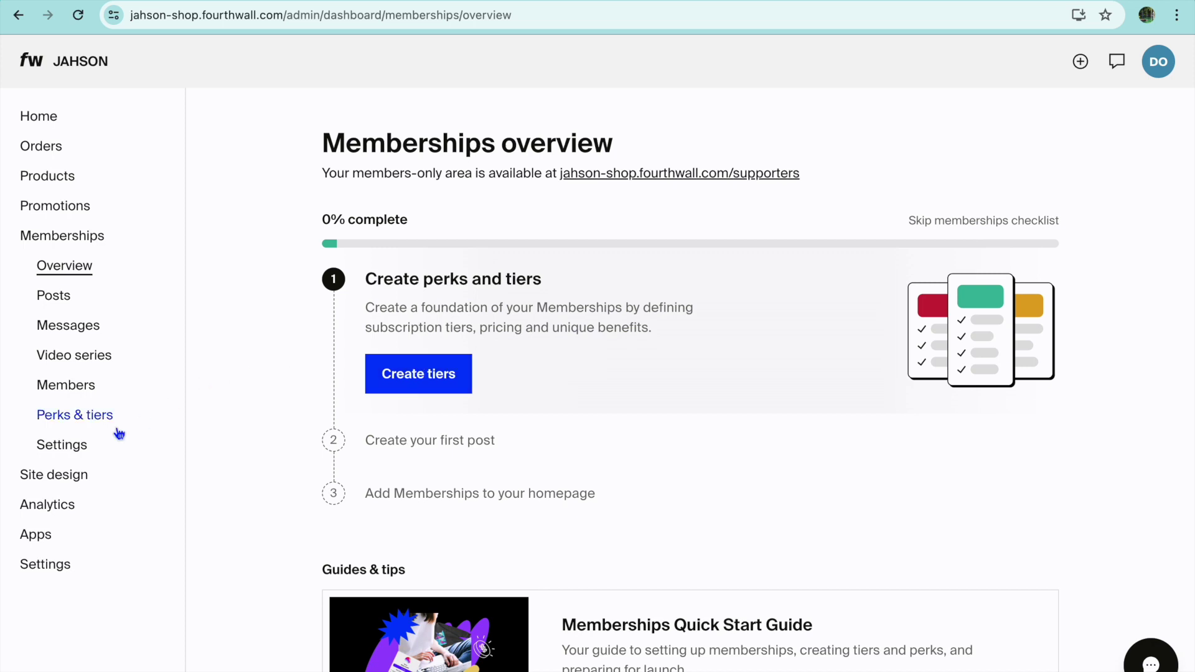
pyautogui.click(74, 478)
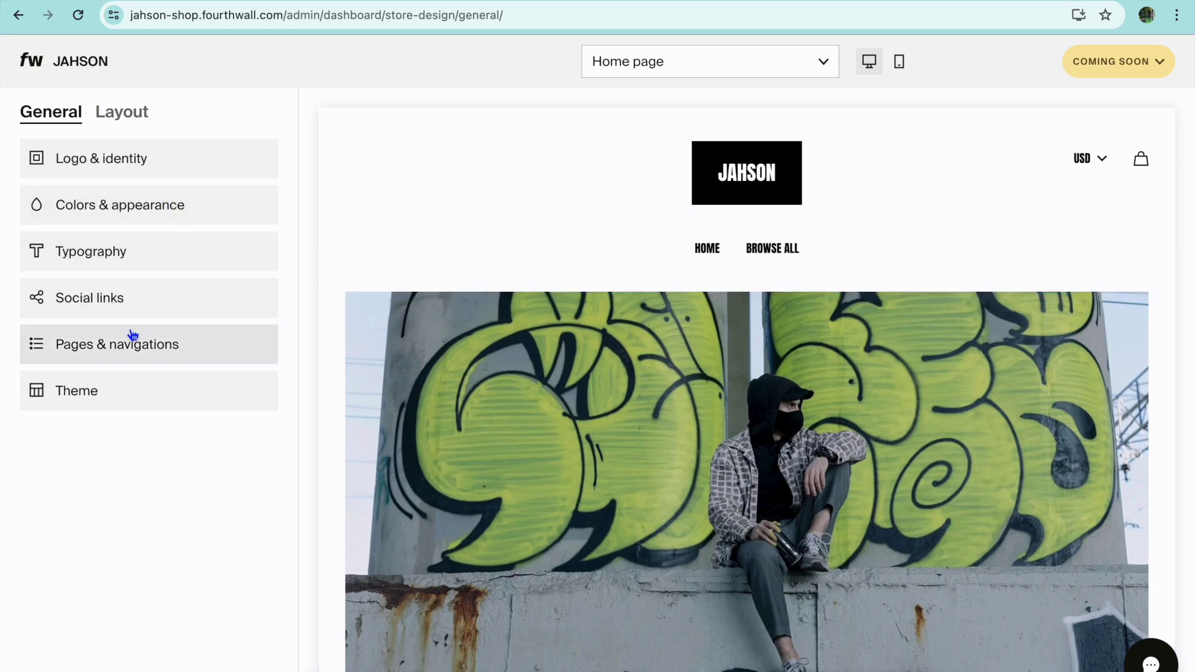
# Check the site design's Layout and General options, then go back to the dashboard.
pyautogui.click(122, 112)
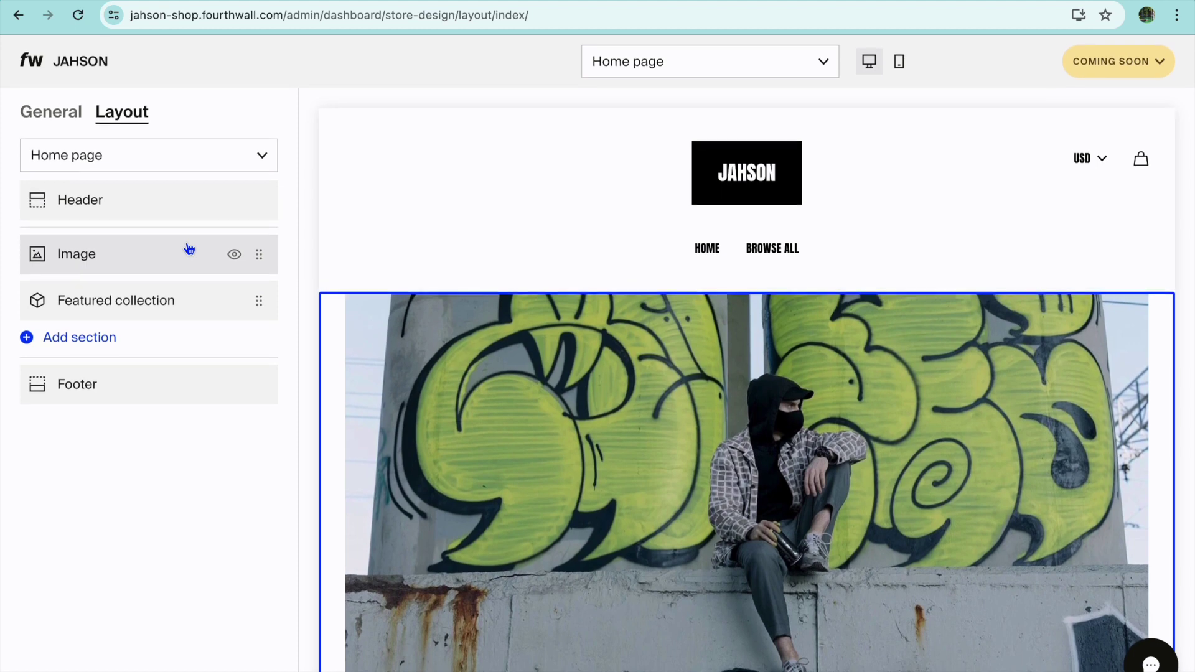
pyautogui.click(66, 123)
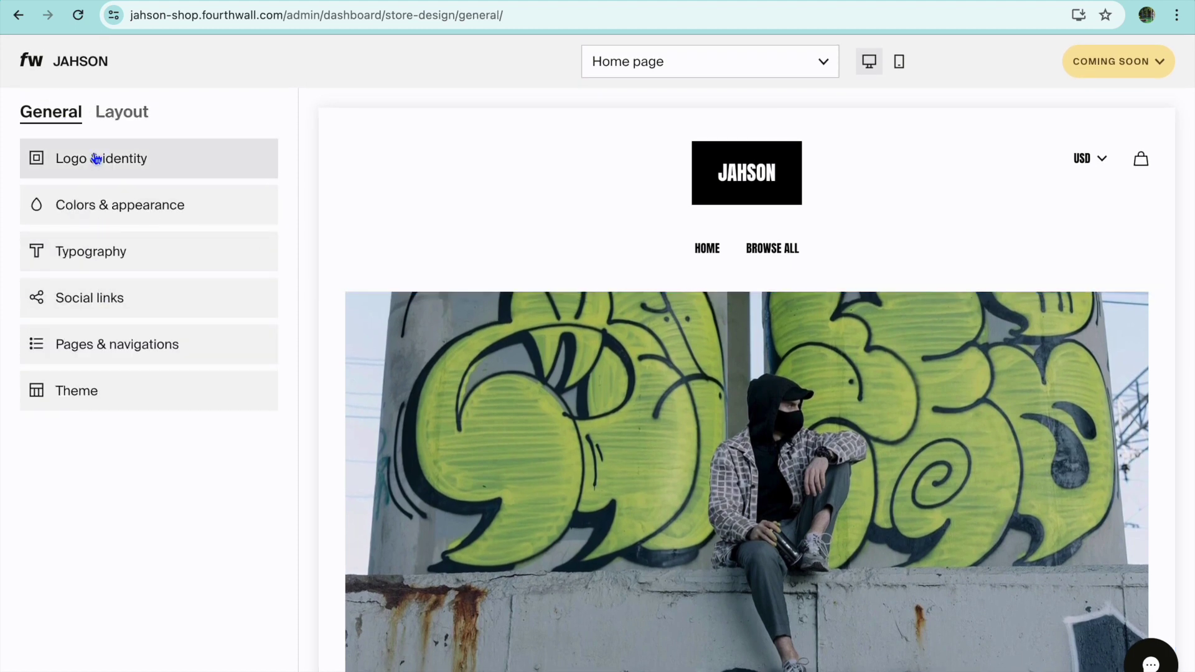
pyautogui.click(64, 64)
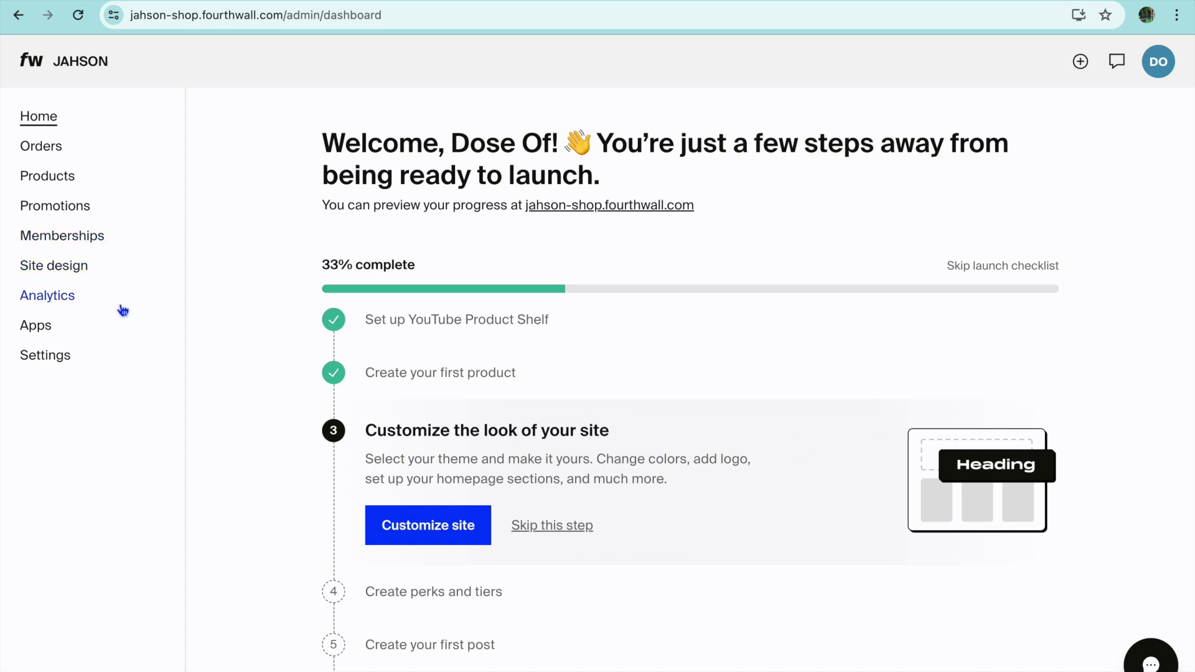
pyautogui.click(61, 358)
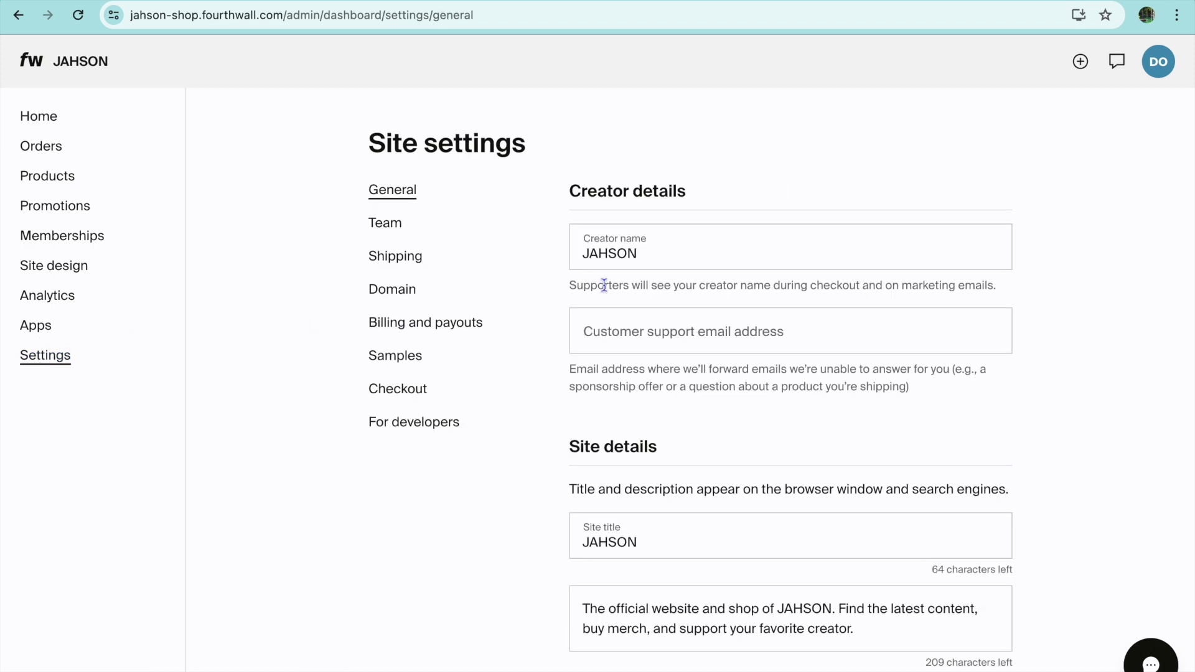
pyautogui.scroll(-1, 604, 285)
pyautogui.scroll(1, 604, 286)
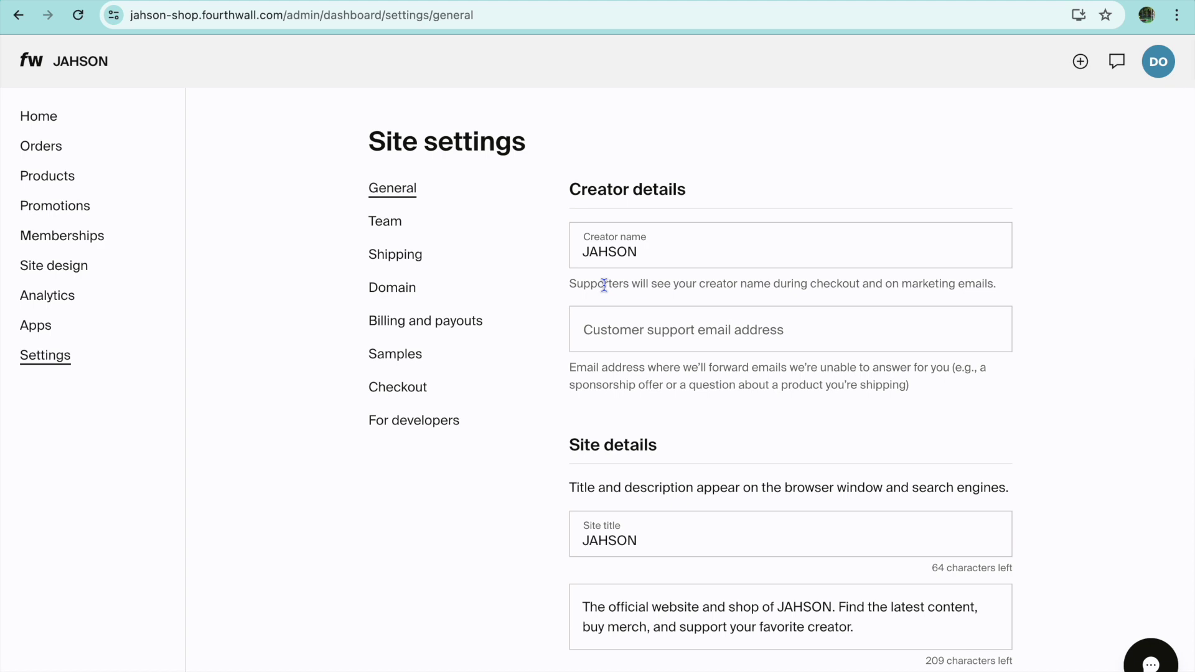
pyautogui.click(410, 297)
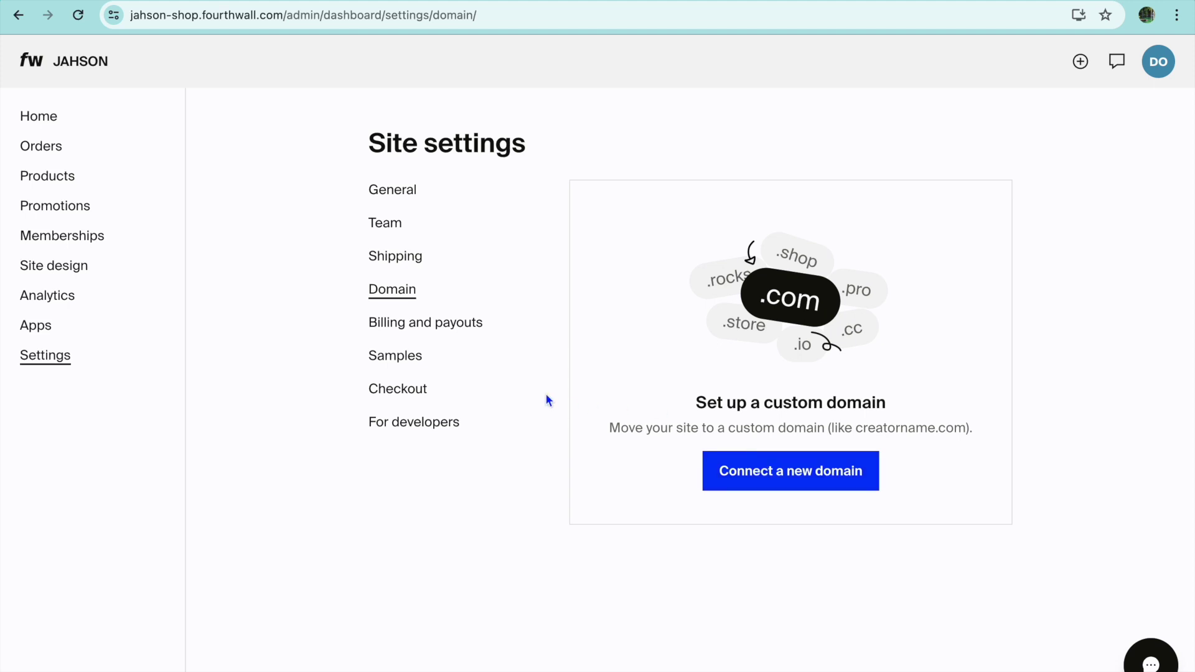
pyautogui.click(455, 330)
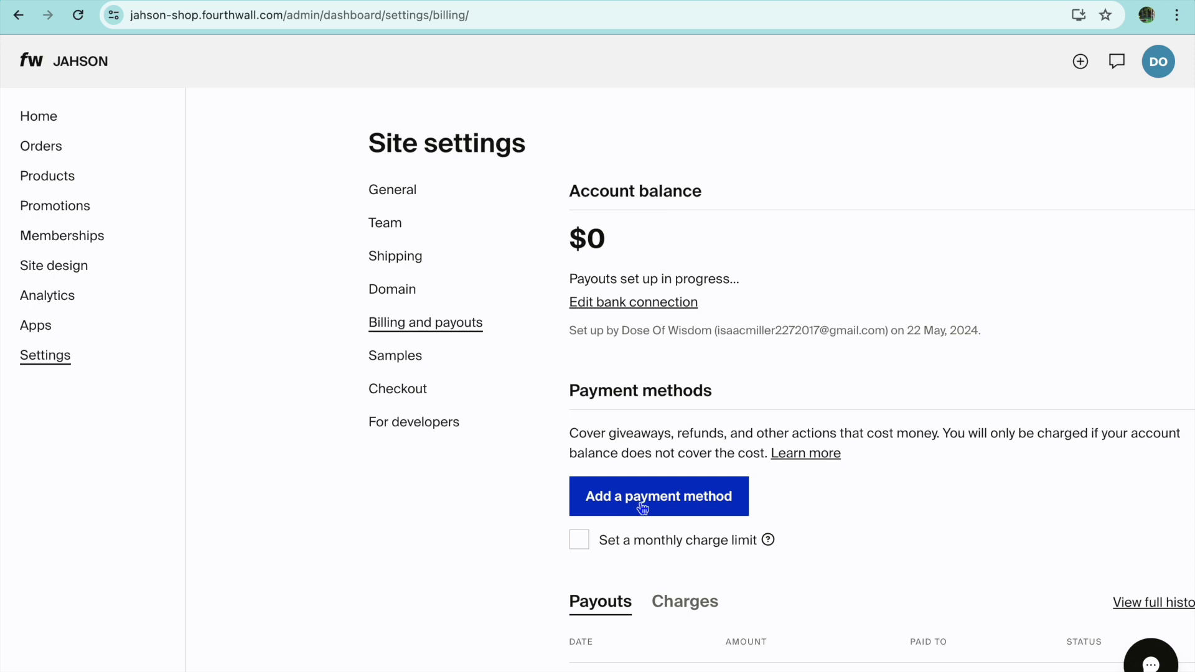
pyautogui.click(44, 118)
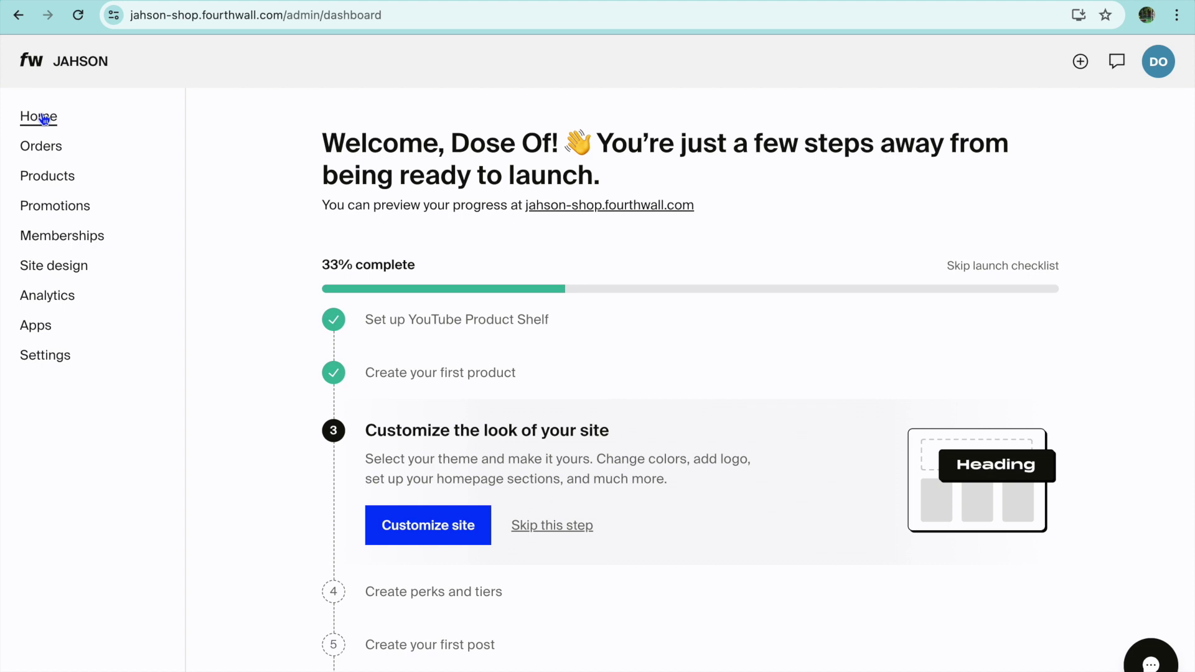